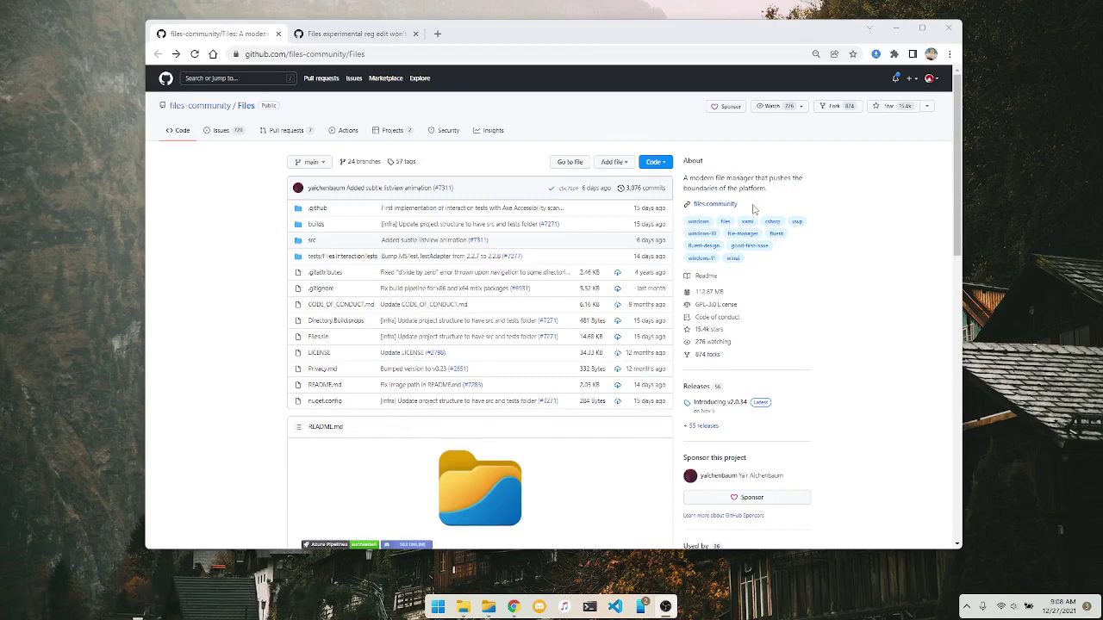
# Browse the Files GitHub repository page and its v2.0.34 release page, then return
pyautogui.scroll(-4, 752, 209)
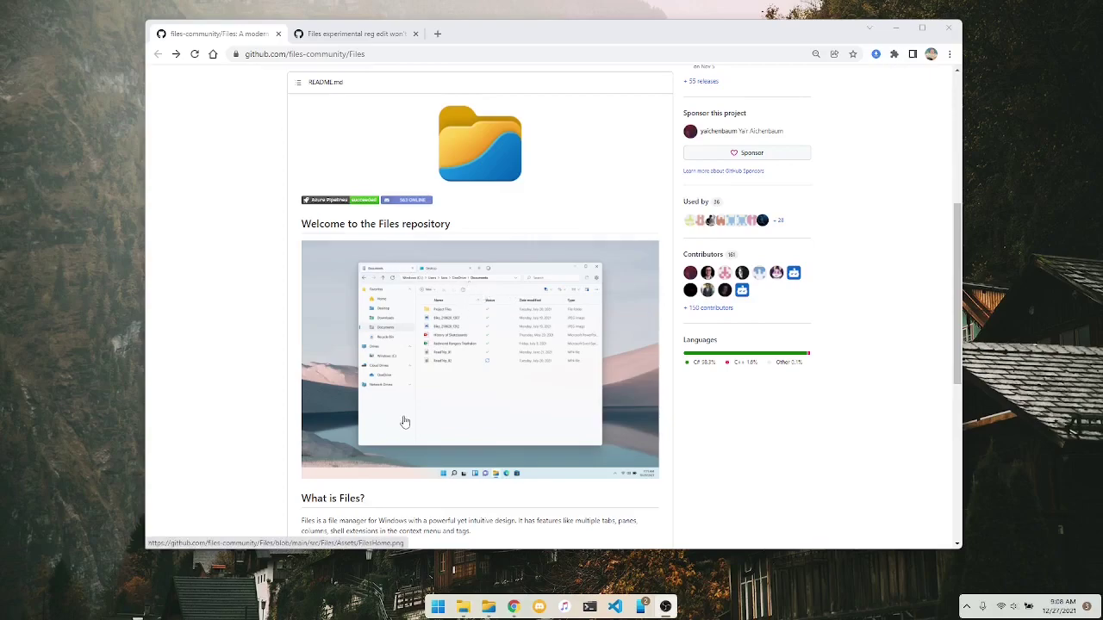
pyautogui.scroll(-1, 405, 421)
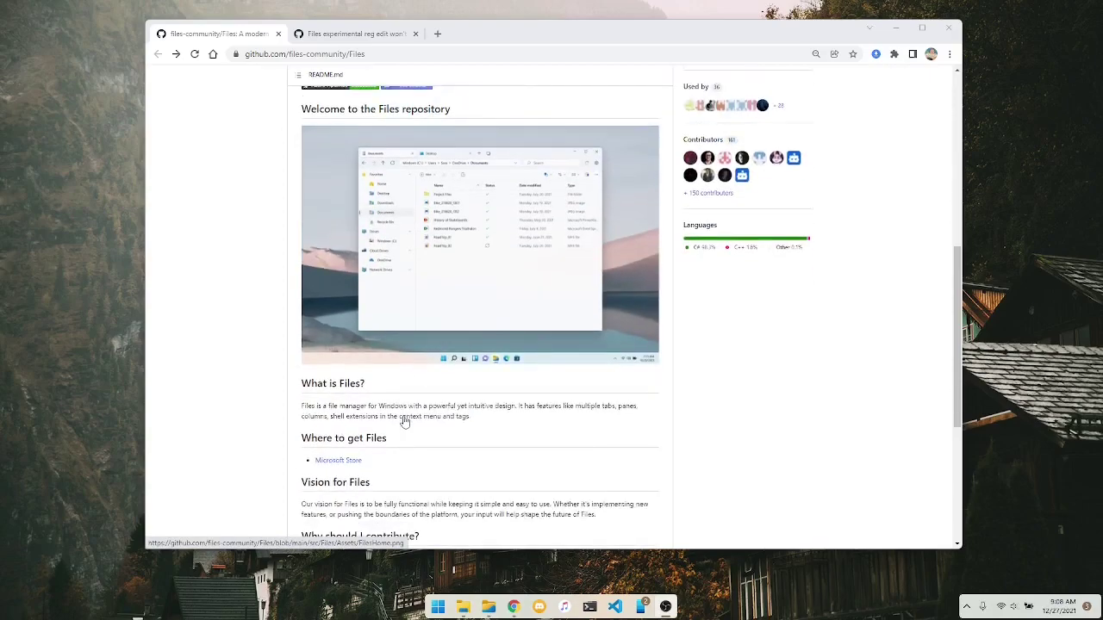
pyautogui.scroll(-1, 395, 417)
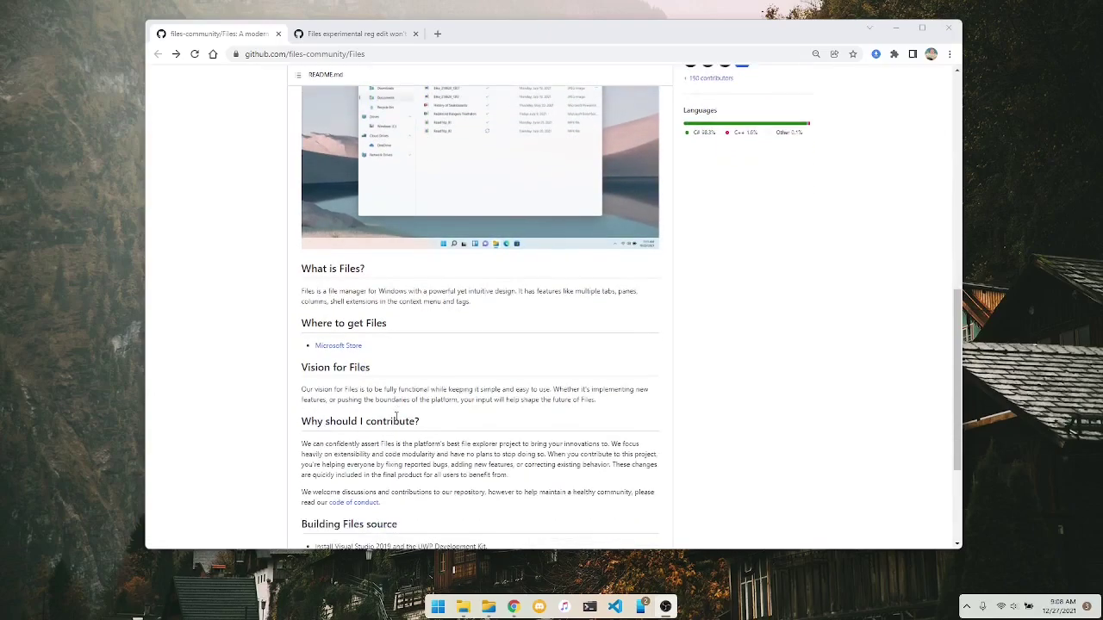
pyautogui.scroll(-1, 396, 418)
pyautogui.scroll(-1, 397, 417)
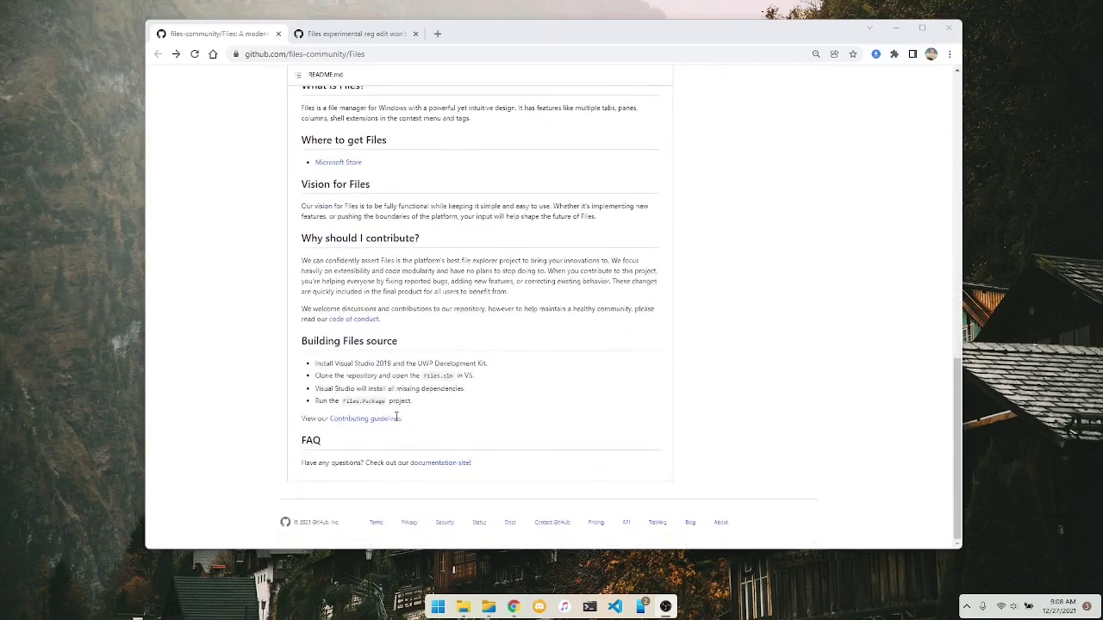
pyautogui.press('Home')
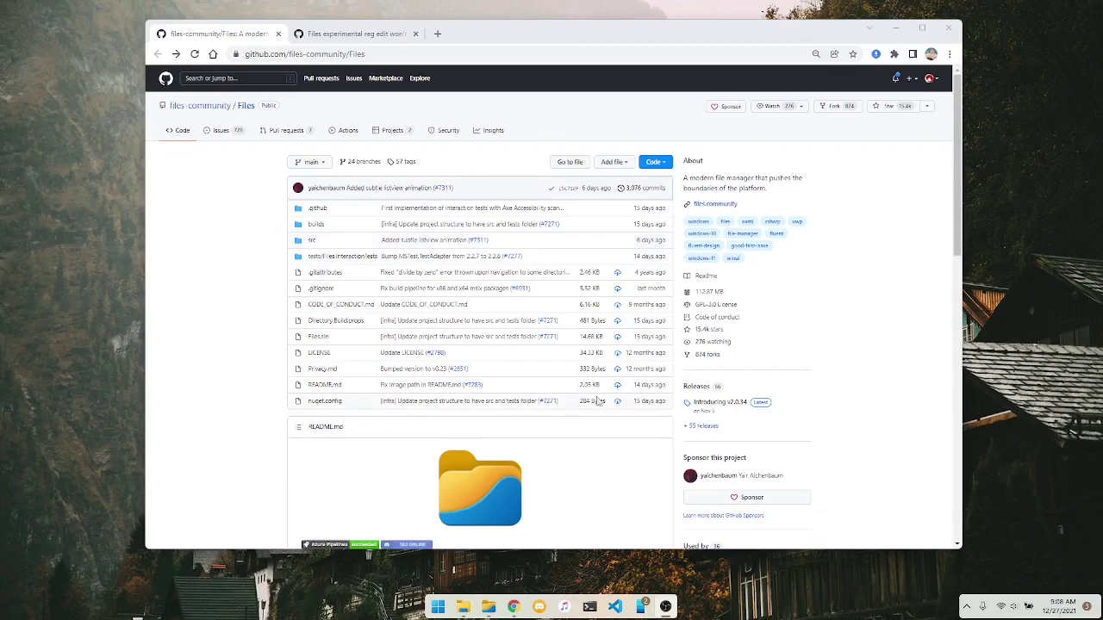
pyautogui.click(719, 403)
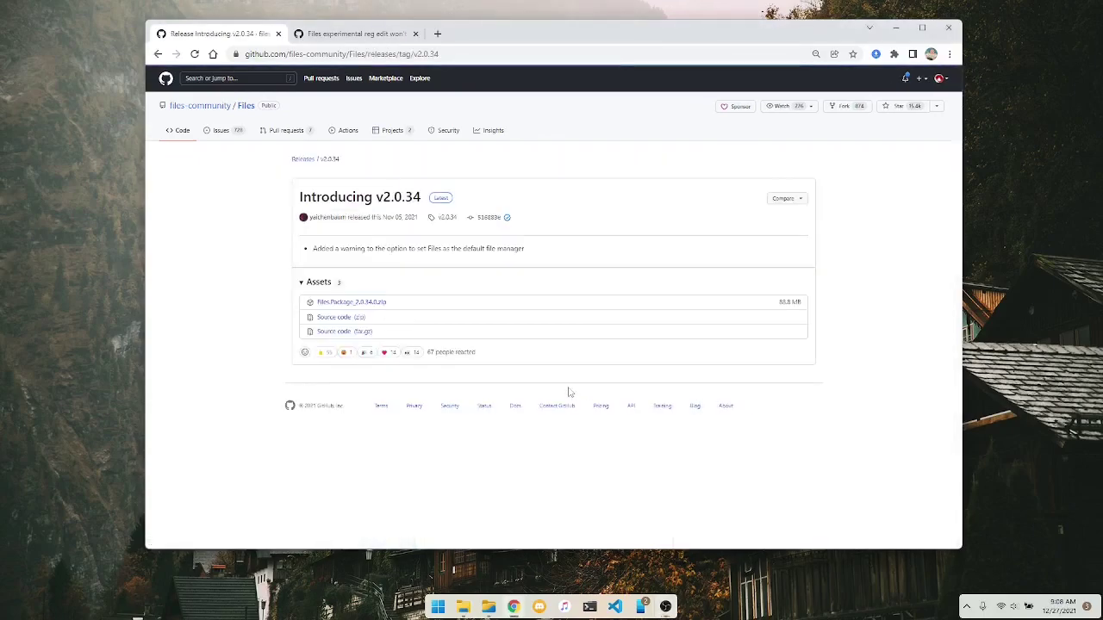
pyautogui.hotkey('alt', 'Left')
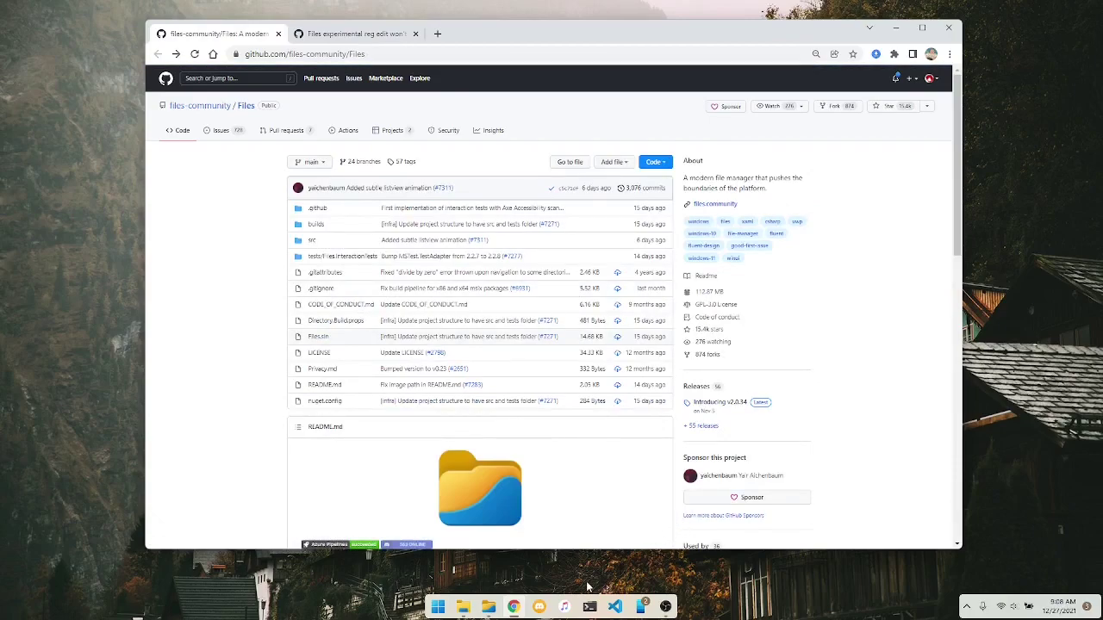
# Launch Files, open and then close a second Home tab, leaving a single Home tab
pyautogui.click(487, 607)
pyautogui.moveTo(374, 42); pyautogui.dragTo(420, 72)
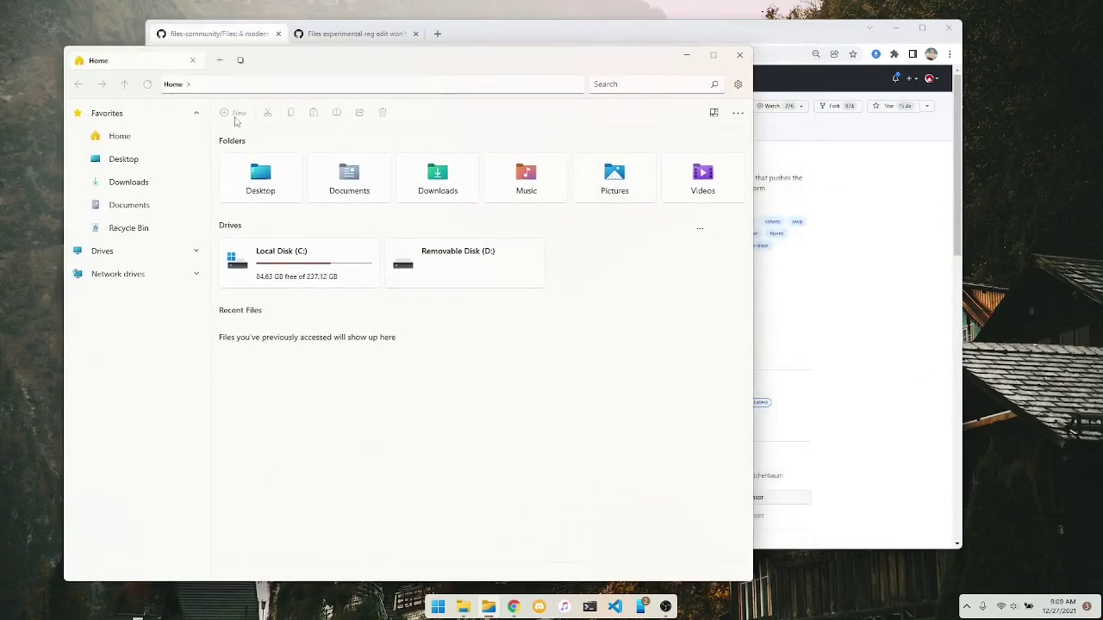
pyautogui.click(219, 59)
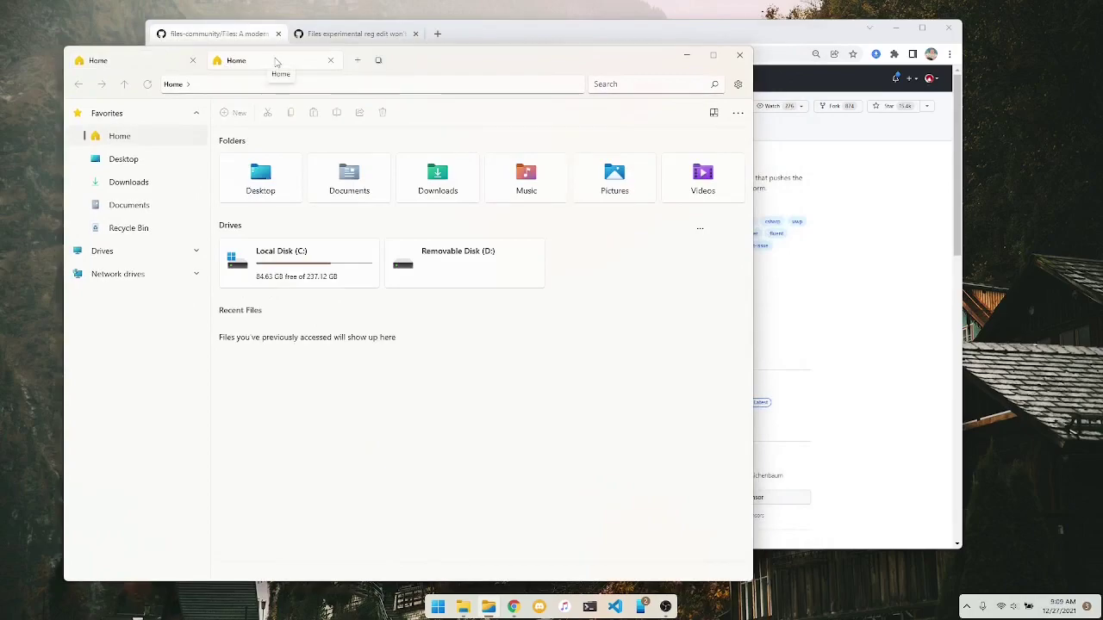
pyautogui.click(378, 60)
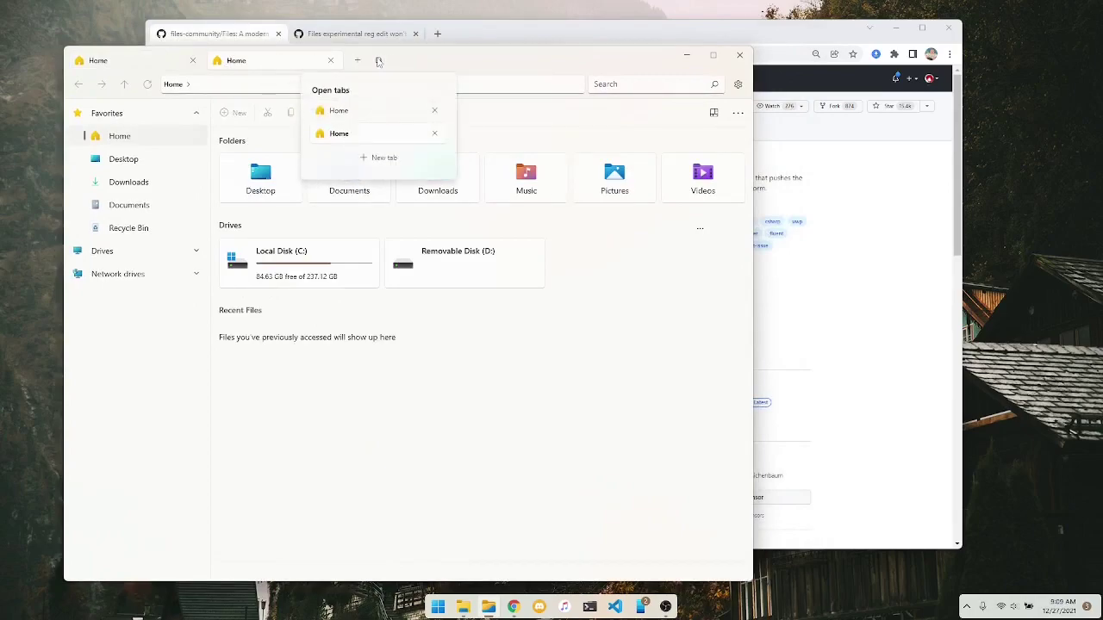
pyautogui.click(379, 60)
pyautogui.middleClick(281, 64)
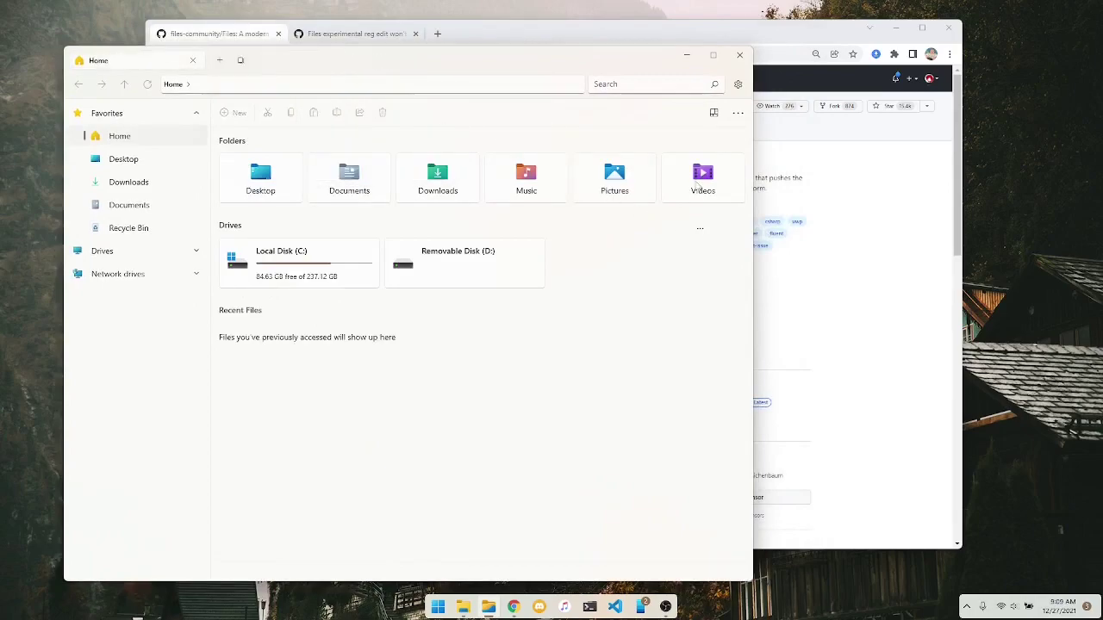
# Turn on 'Set Files as default file explorer' under Experimental settings and close Settings
pyautogui.click(738, 84)
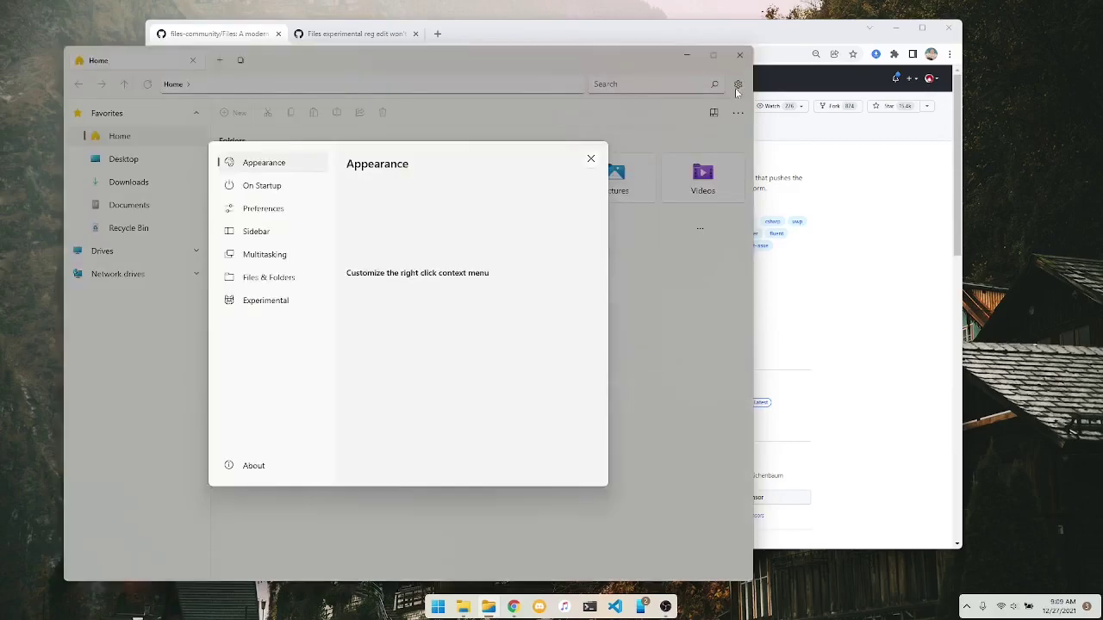
pyautogui.click(278, 303)
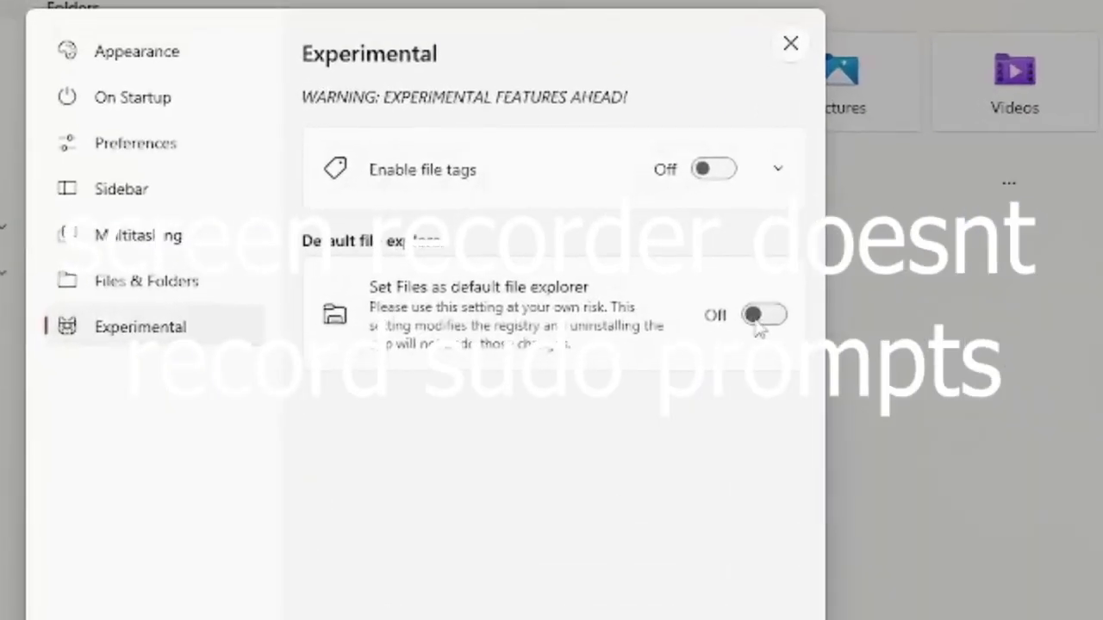
pyautogui.click(759, 319)
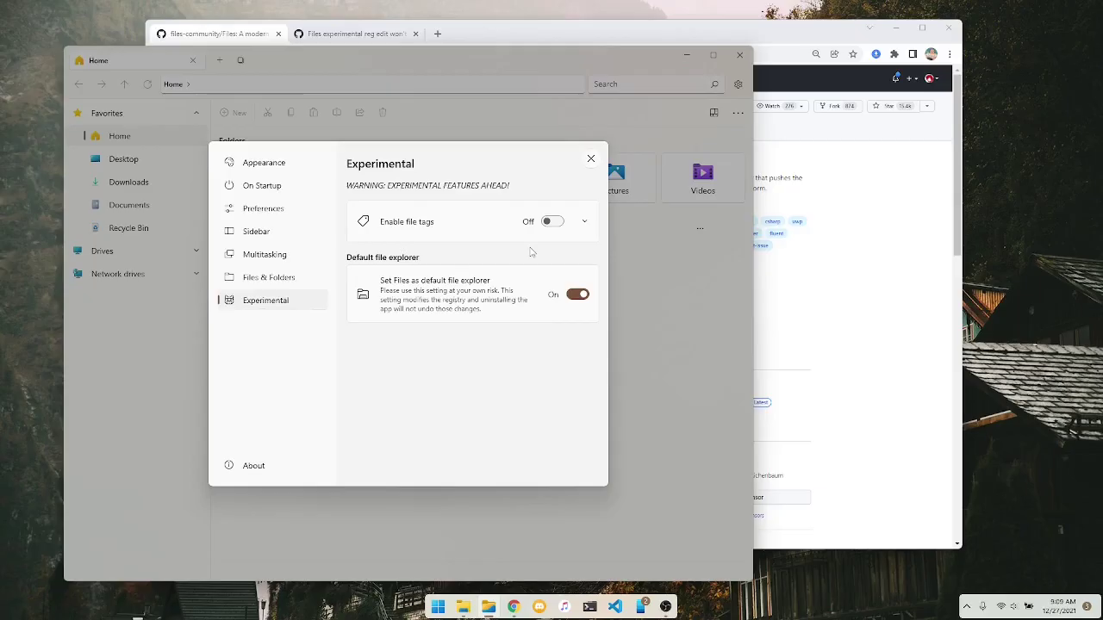
pyautogui.click(591, 159)
# Close the Files window and turn on Show desktop icons
pyautogui.click(740, 54)
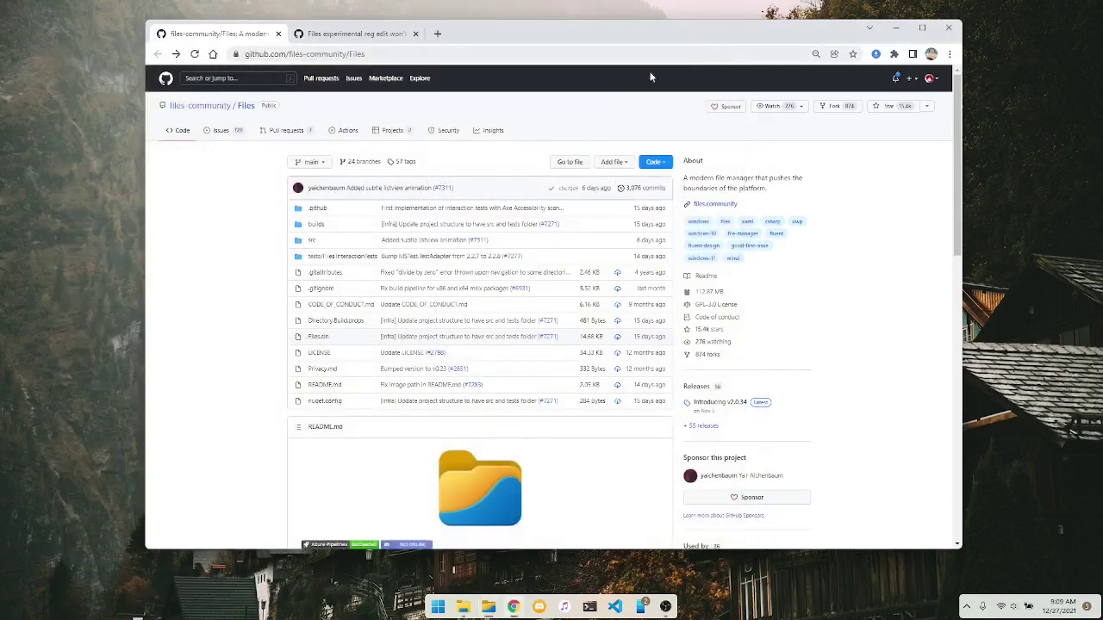
pyautogui.rightClick(66, 193)
pyautogui.moveTo(173, 207)
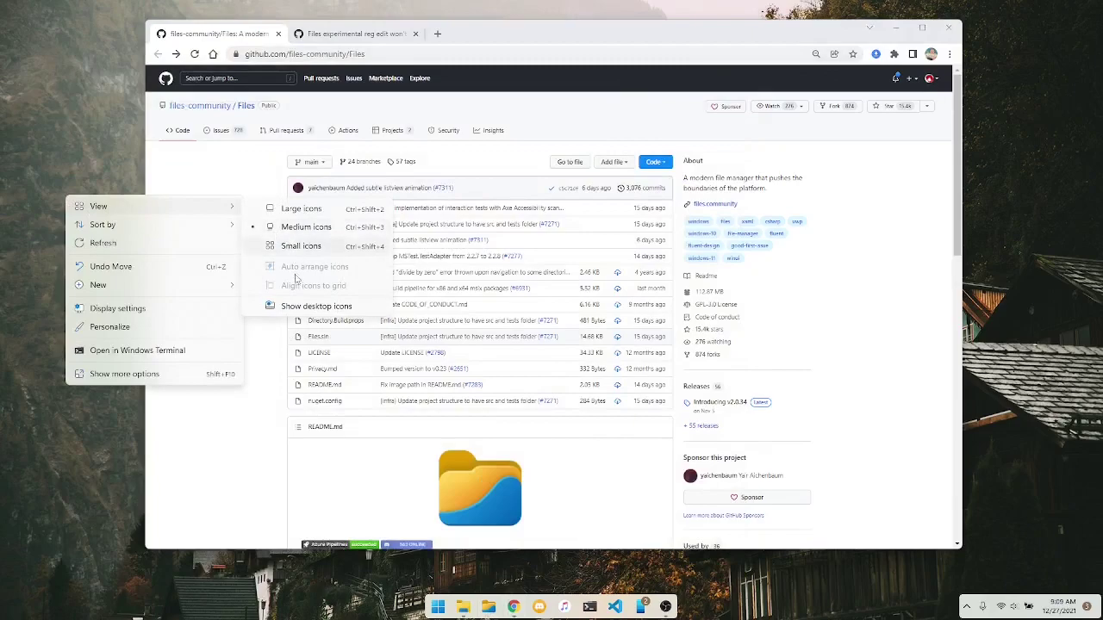
pyautogui.click(293, 307)
# Create 'New folder (2)' on the desktop and open it, which now launches Files
pyautogui.rightClick(102, 224)
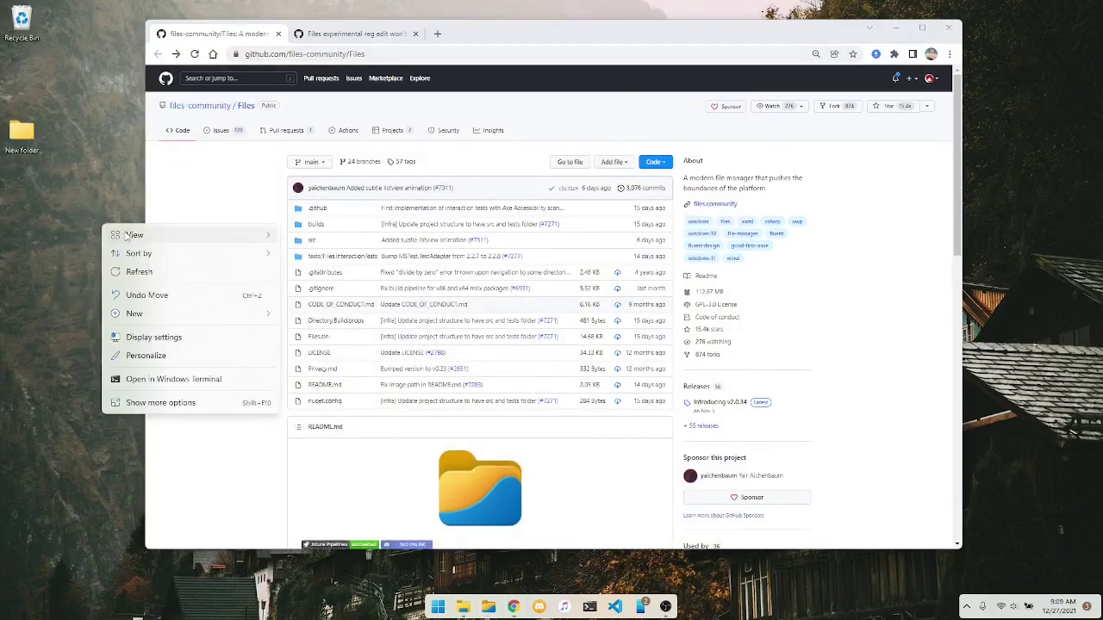
pyautogui.moveTo(226, 314)
pyautogui.click(316, 315)
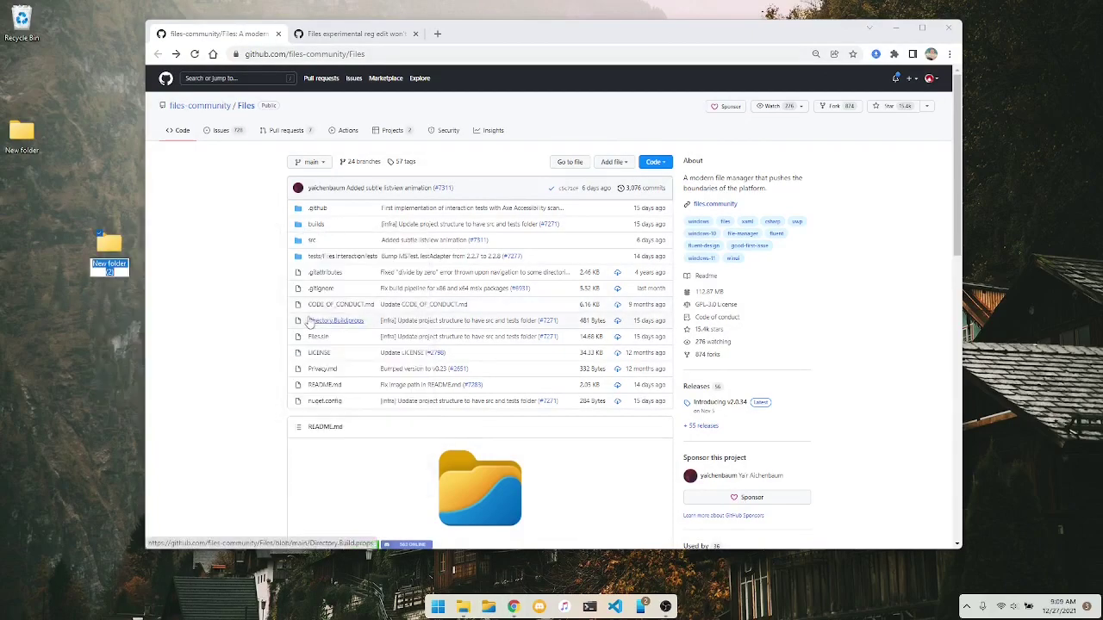
pyautogui.click(126, 285)
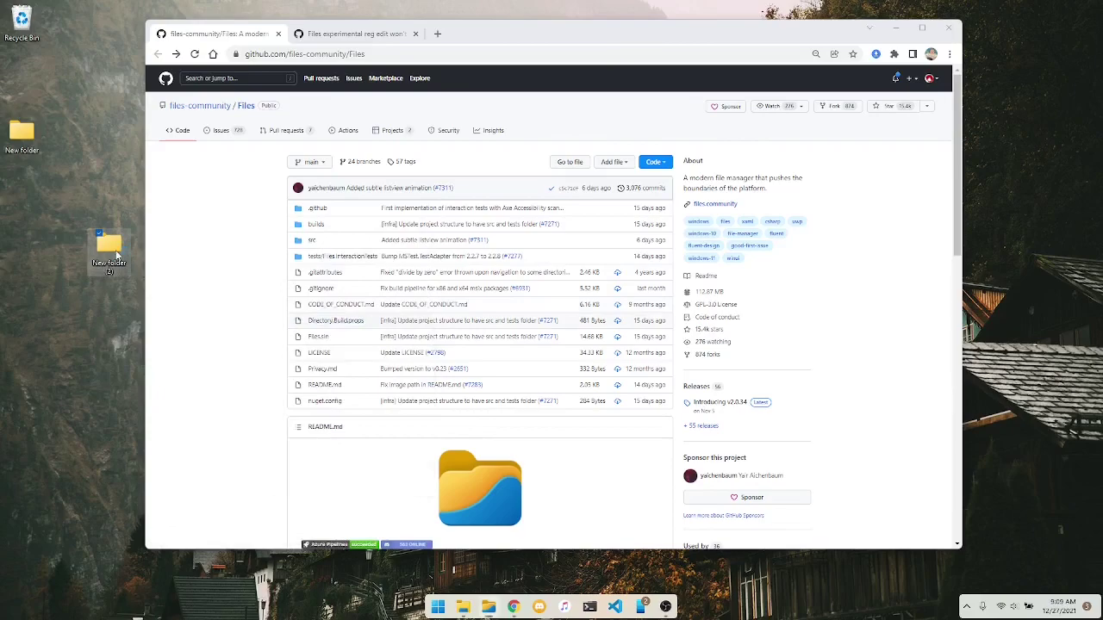
pyautogui.doubleClick(107, 250)
pyautogui.moveTo(360, 62); pyautogui.dragTo(403, 42)
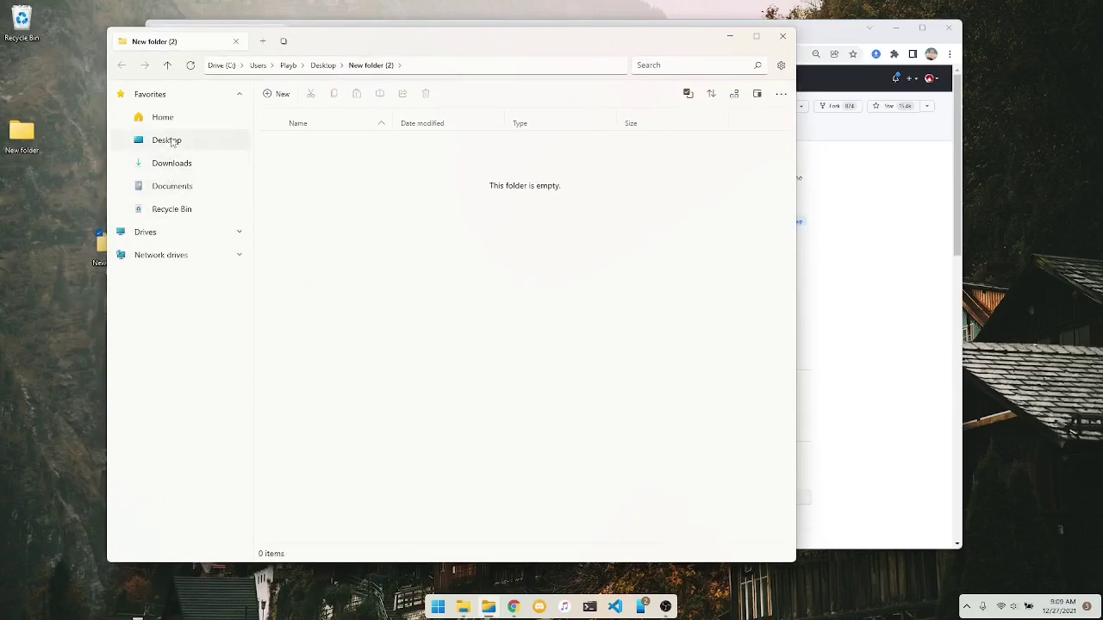
# Show the Desktop folder in Files, listing New folder and New folder (2)
pyautogui.click(172, 142)
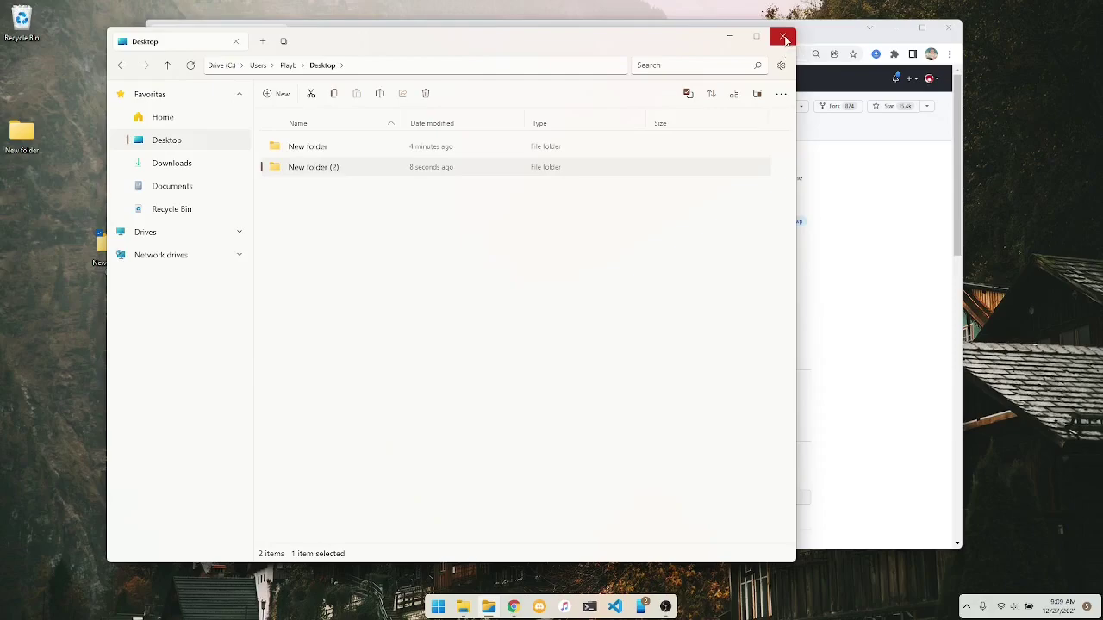
# Open Files' Experimental settings to confirm the default file explorer option is still On
pyautogui.click(780, 67)
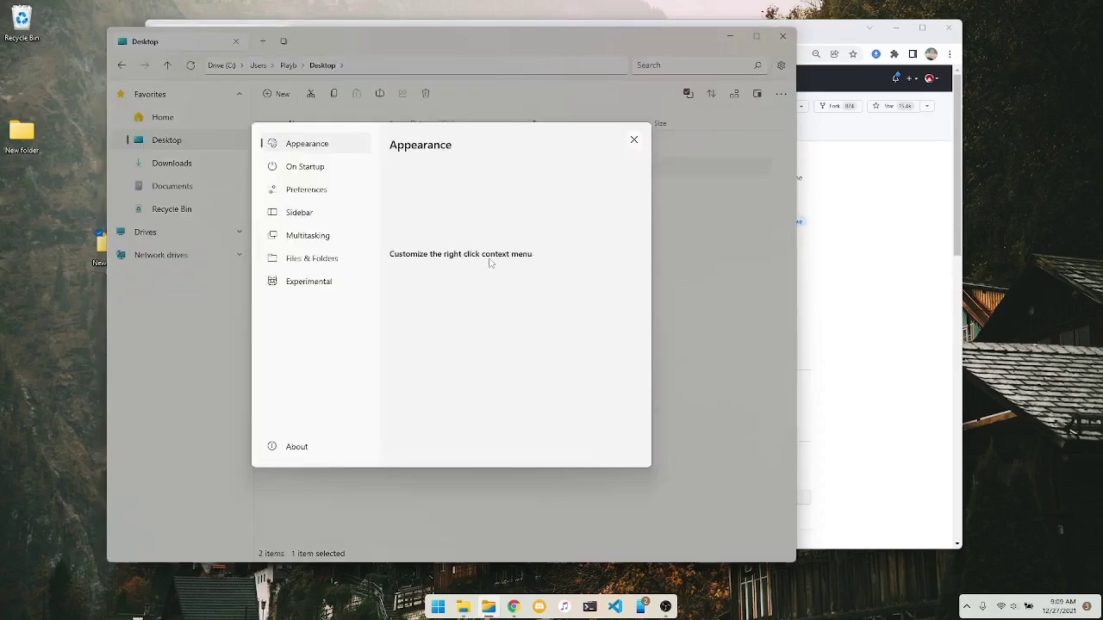
pyautogui.click(363, 282)
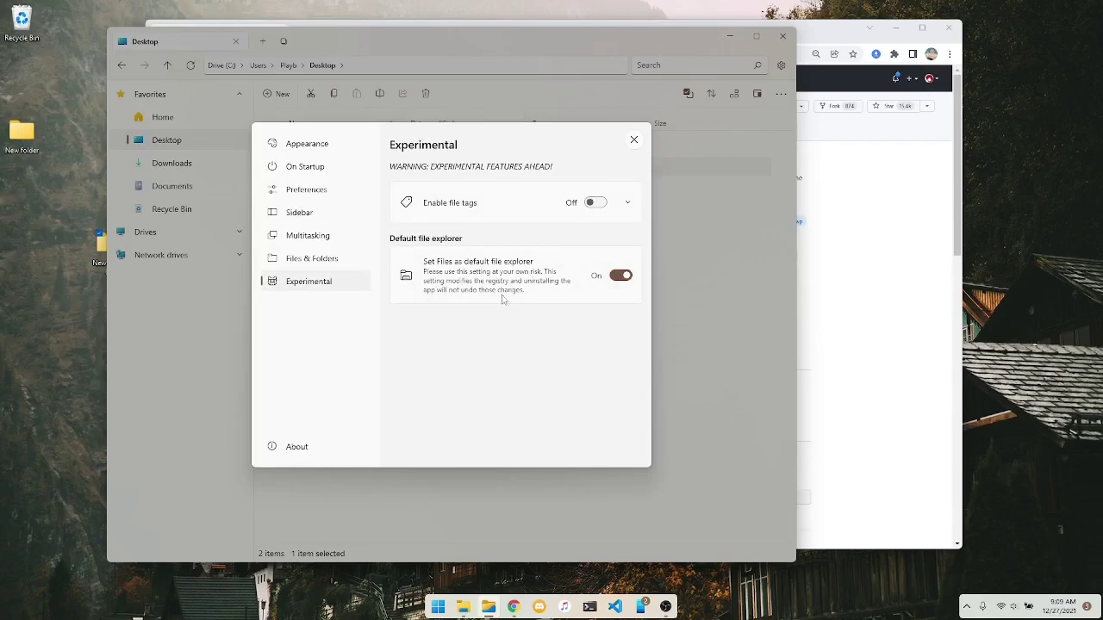
# Find closed issue #7359 in the repository and follow its link to issue #7354
pyautogui.click(844, 223)
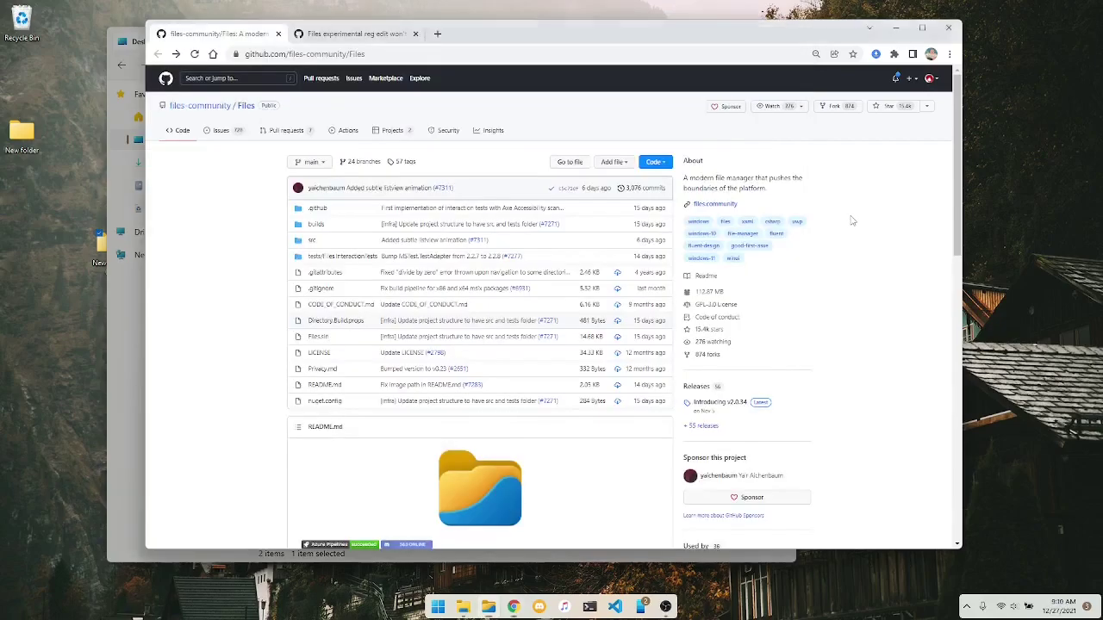
pyautogui.click(236, 138)
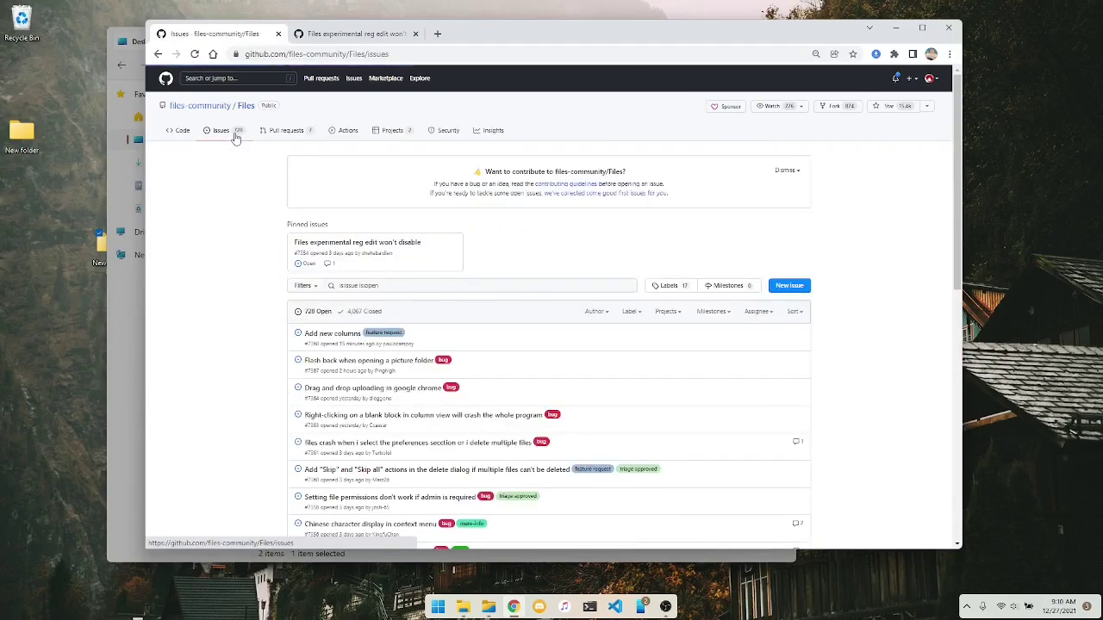
pyautogui.click(349, 313)
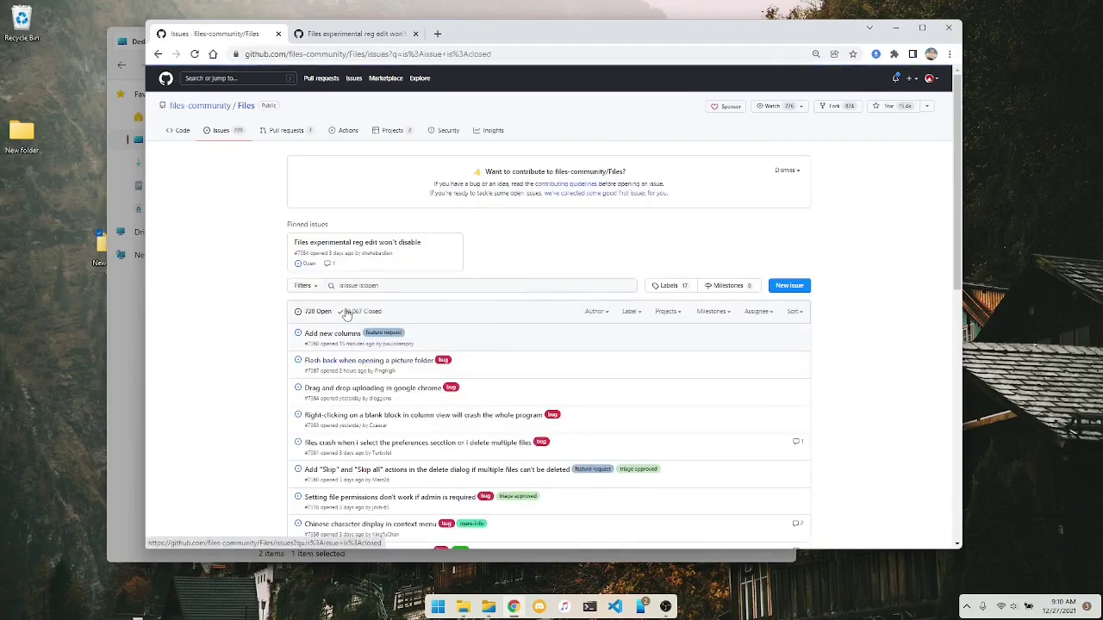
pyautogui.scroll(-1, 365, 416)
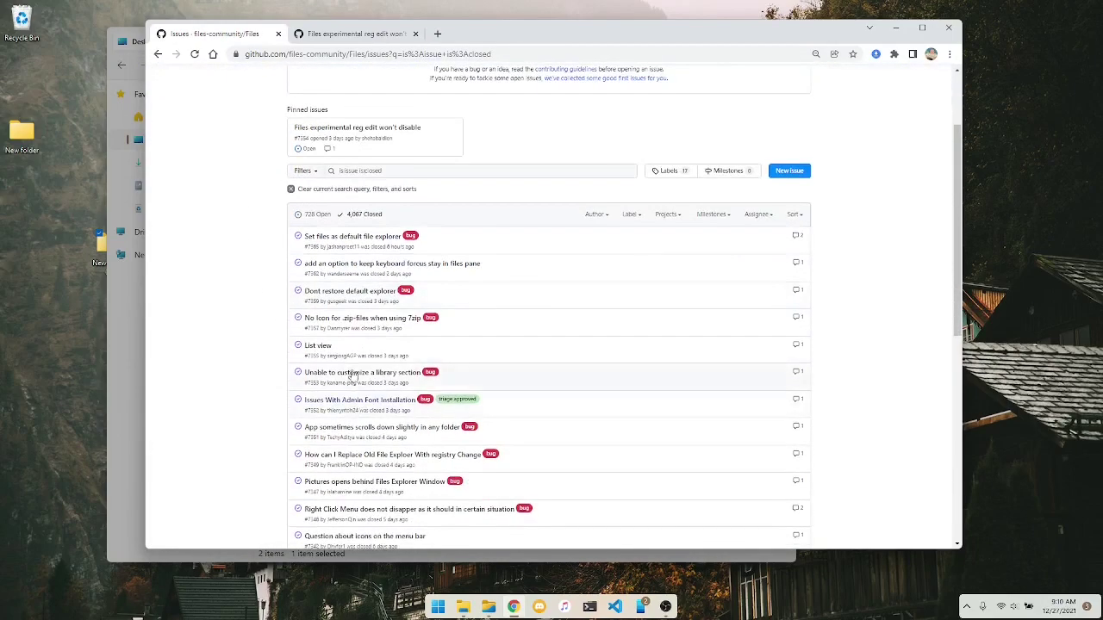
pyautogui.click(390, 293)
pyautogui.scroll(-3, 392, 297)
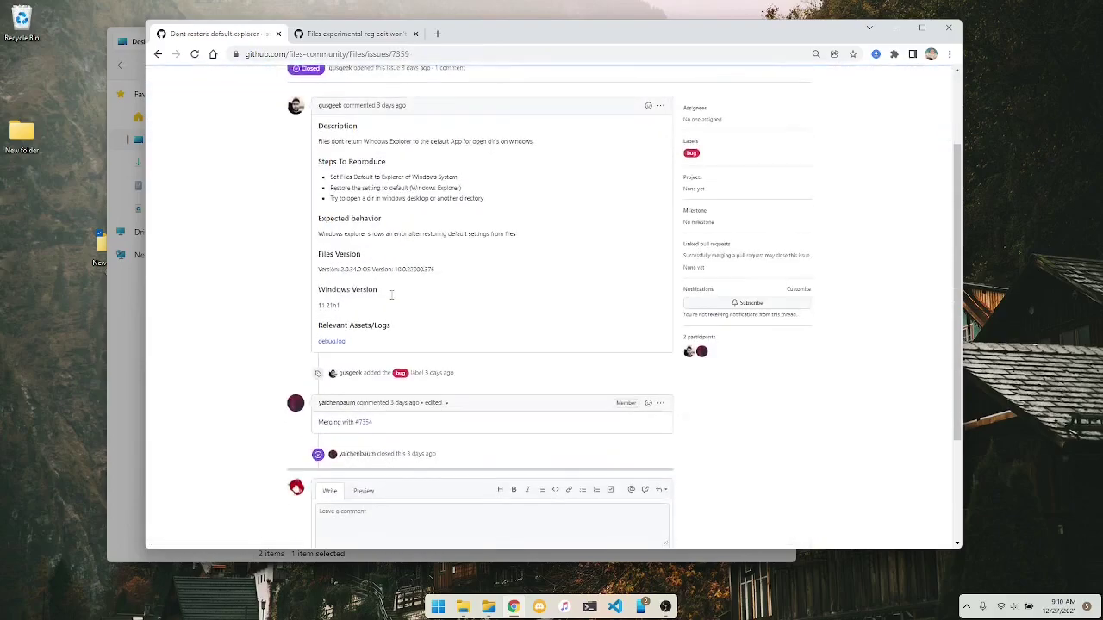
pyautogui.moveTo(360, 312)
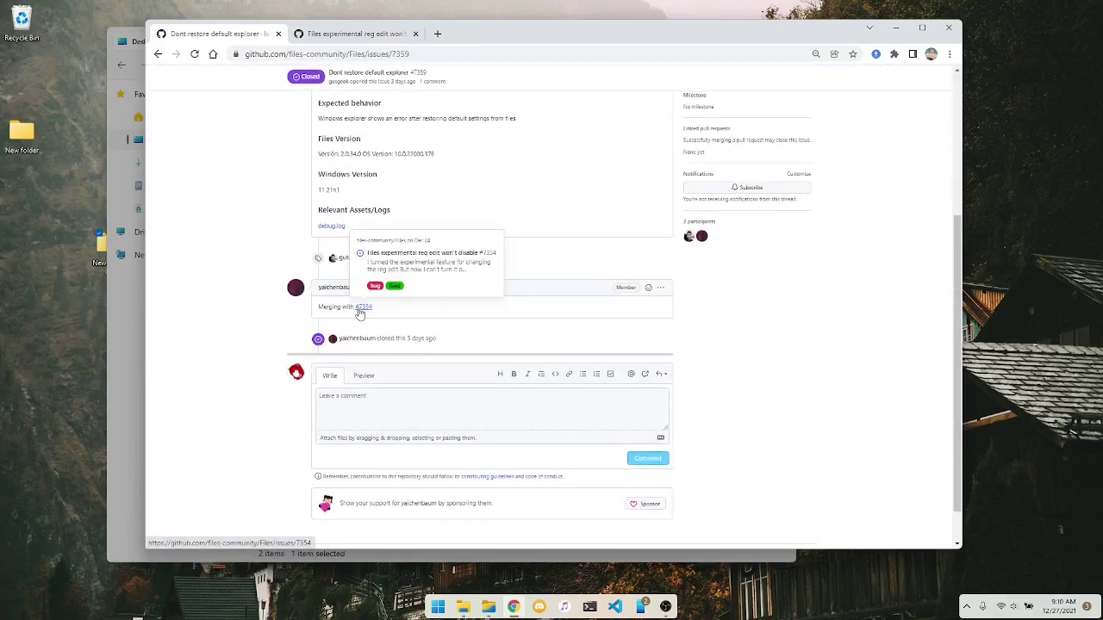
pyautogui.click(360, 310)
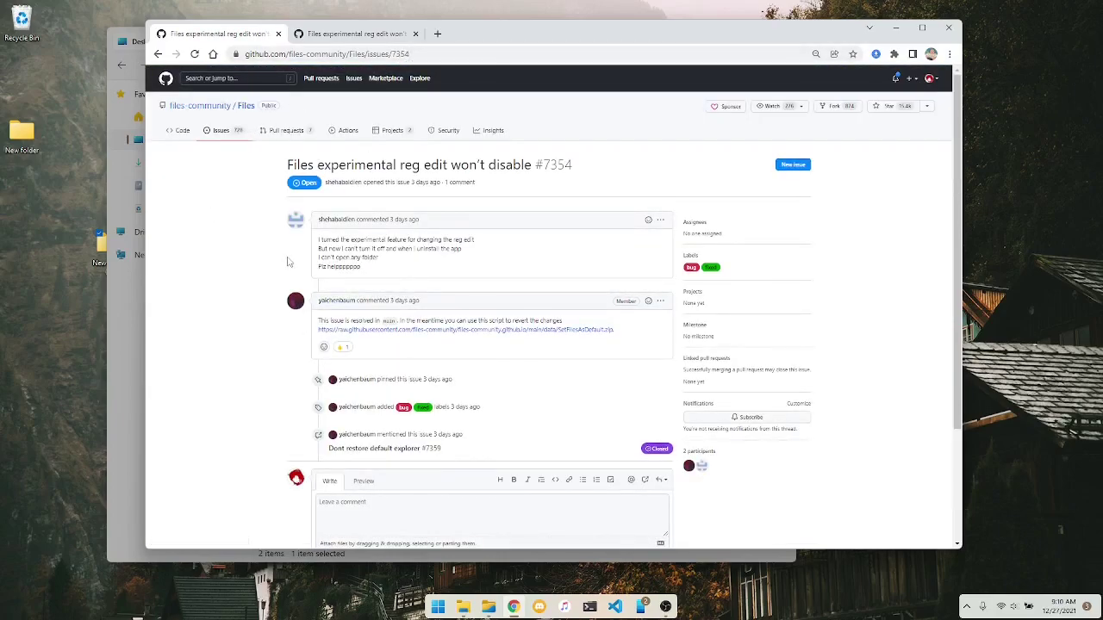
# Save SetFilesAsDefault.zip from issue #7354 and hide the desktop icons
pyautogui.click(399, 331)
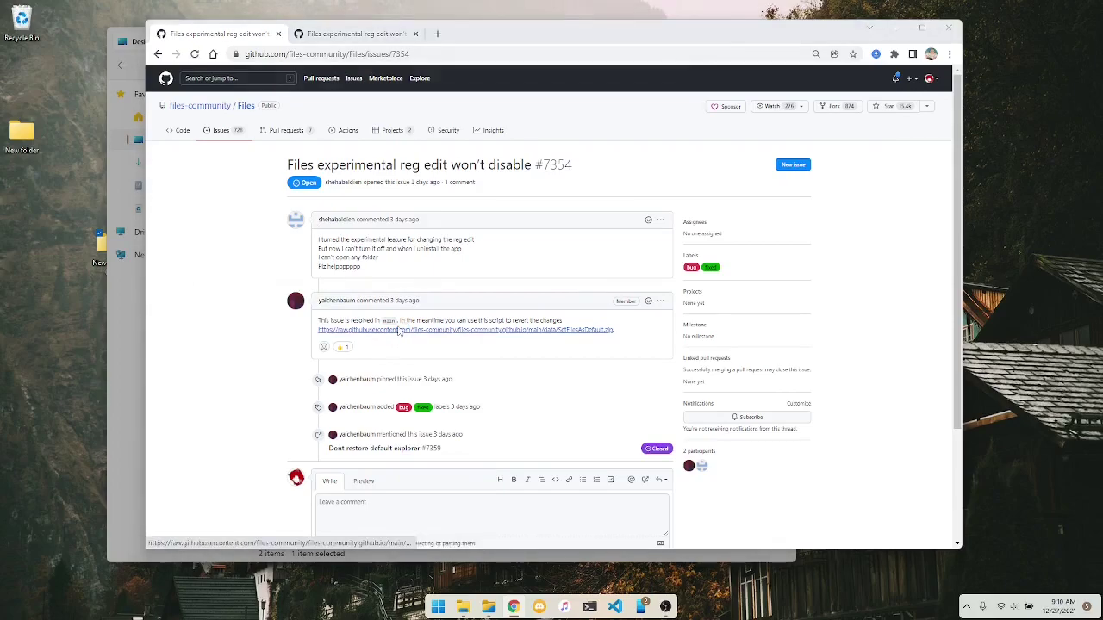
pyautogui.click(652, 293)
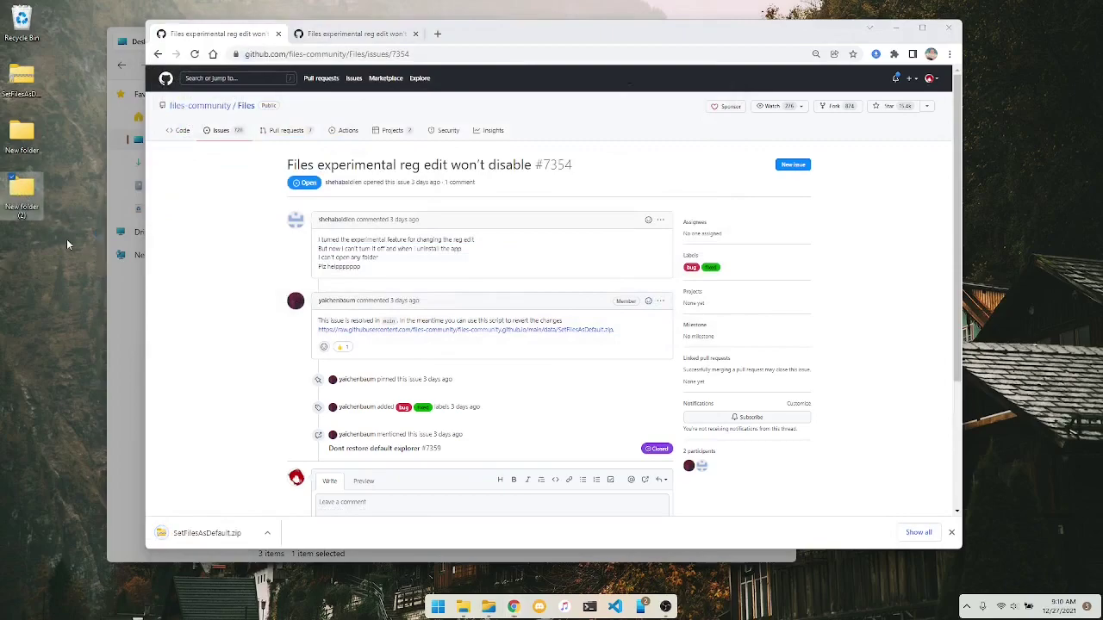
pyautogui.rightClick(68, 242)
pyautogui.moveTo(100, 252)
pyautogui.click(312, 355)
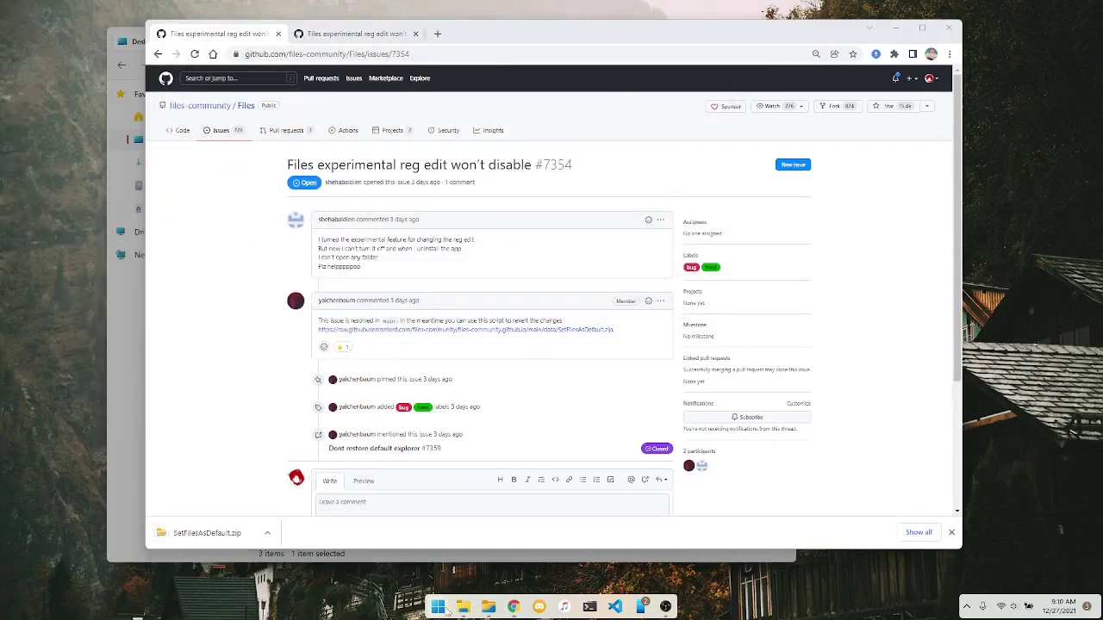
# Extract SetFilesAsDefault.reg and UnsetFilesAsDefault.reg to the Desktop and delete the zip archive
pyautogui.click(468, 612)
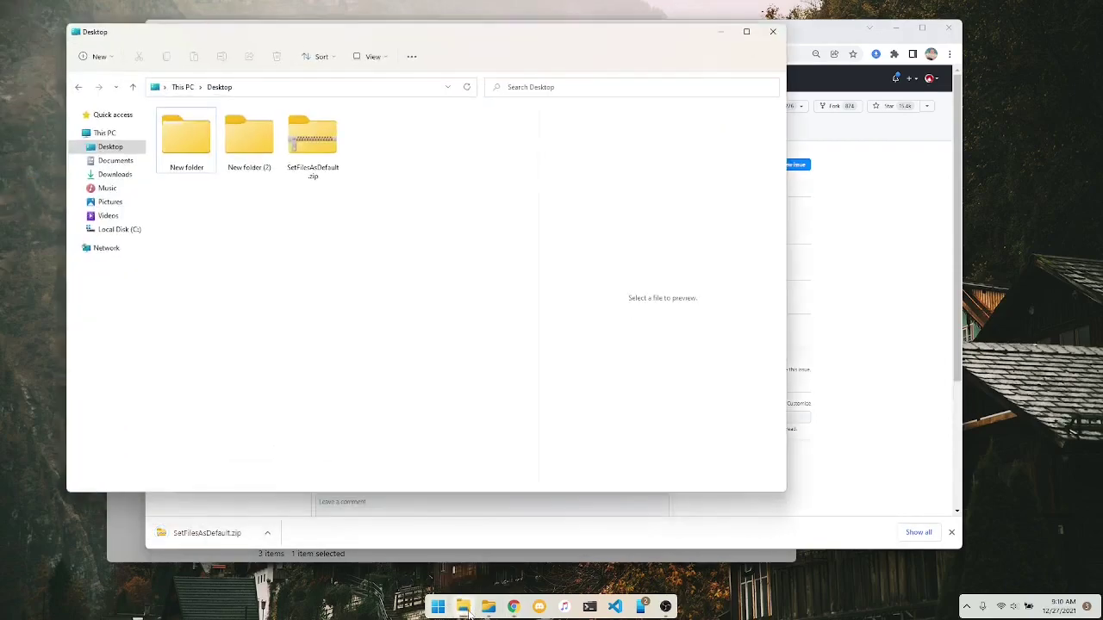
pyautogui.doubleClick(303, 160)
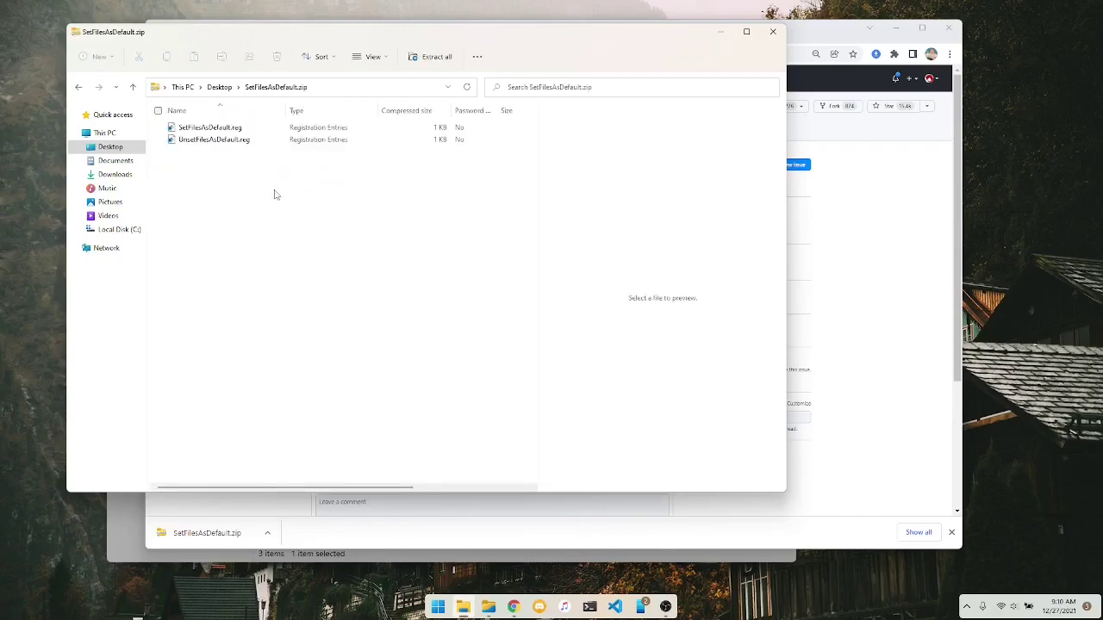
pyautogui.moveTo(274, 194); pyautogui.dragTo(224, 93)
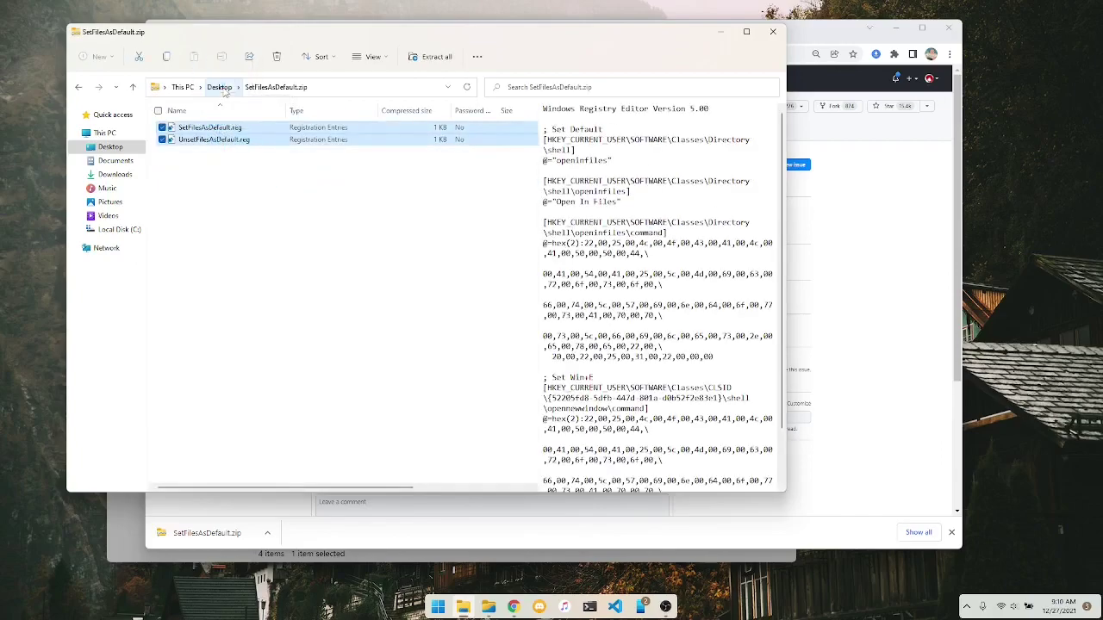
pyautogui.click(219, 87)
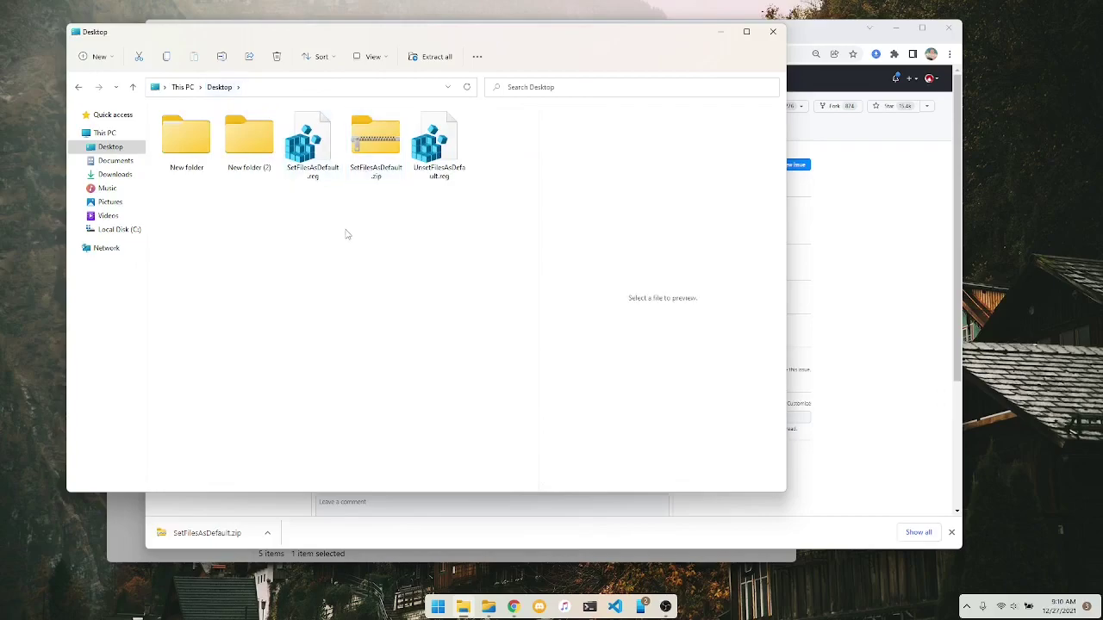
pyautogui.moveTo(375, 223); pyautogui.dragTo(375, 155)
pyautogui.press('Delete')
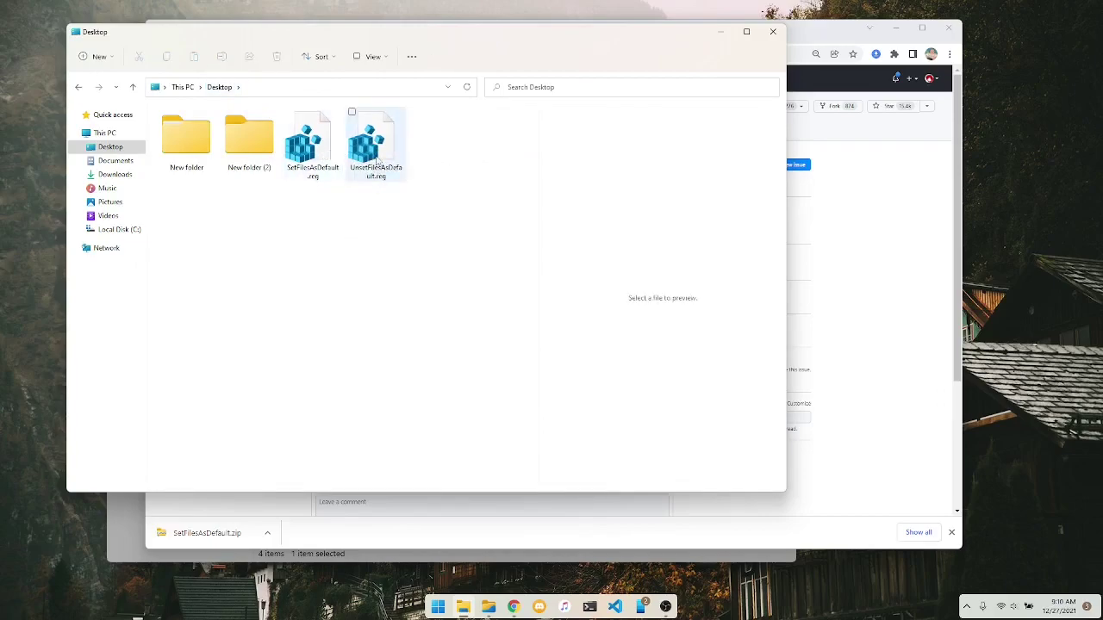
pyautogui.click(377, 162)
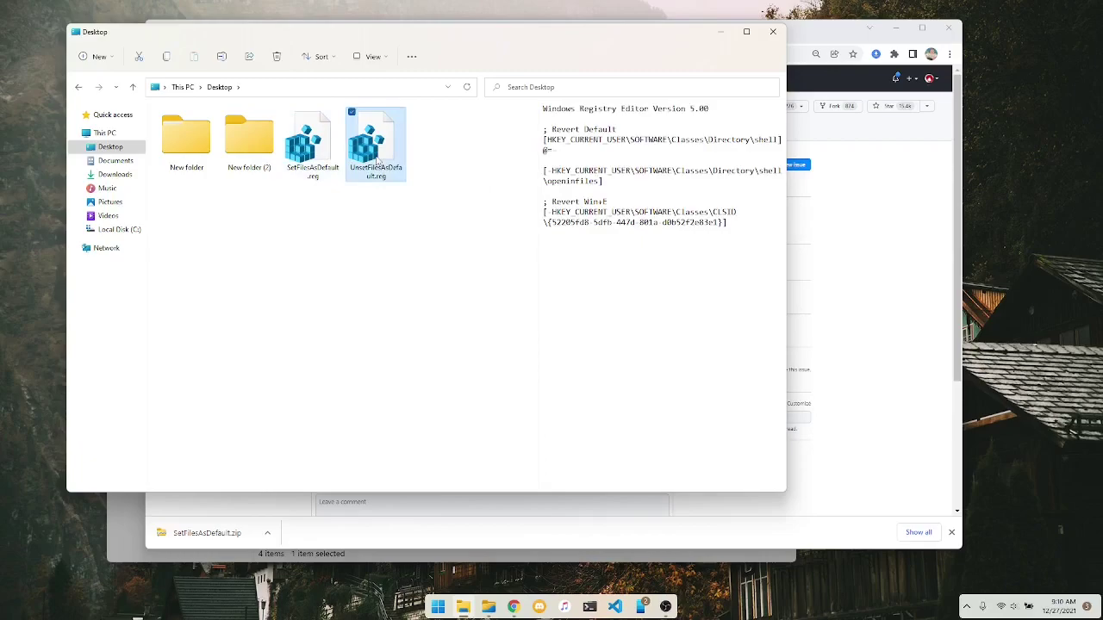
# Merge UnsetFilesAsDefault.reg into the registry, accept the confirmations, and close File Explorer
pyautogui.rightClick(376, 162)
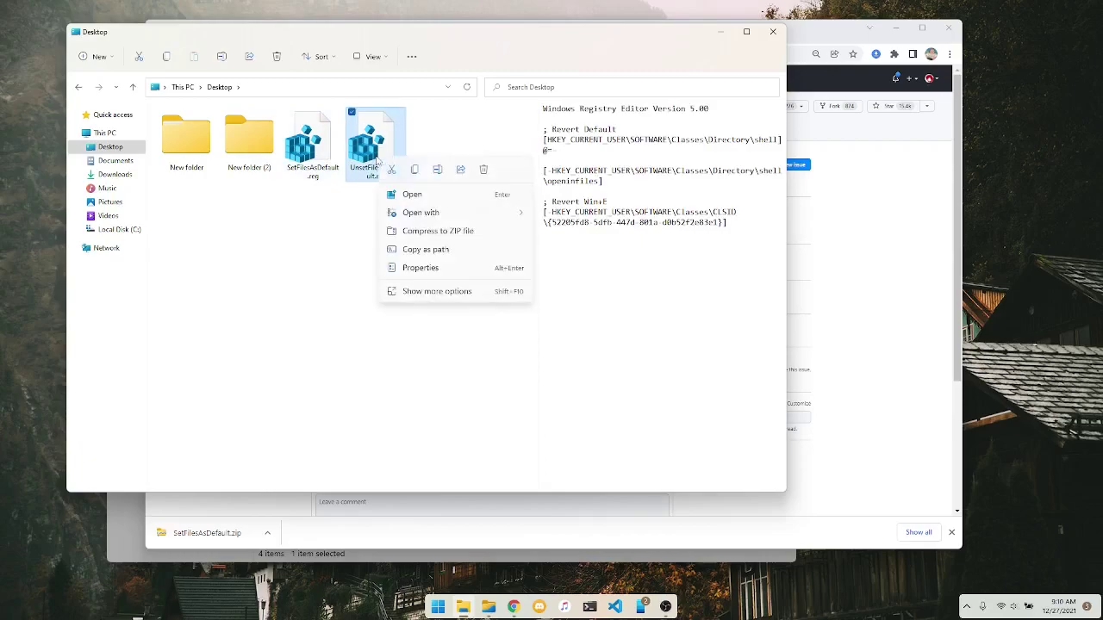
pyautogui.click(405, 193)
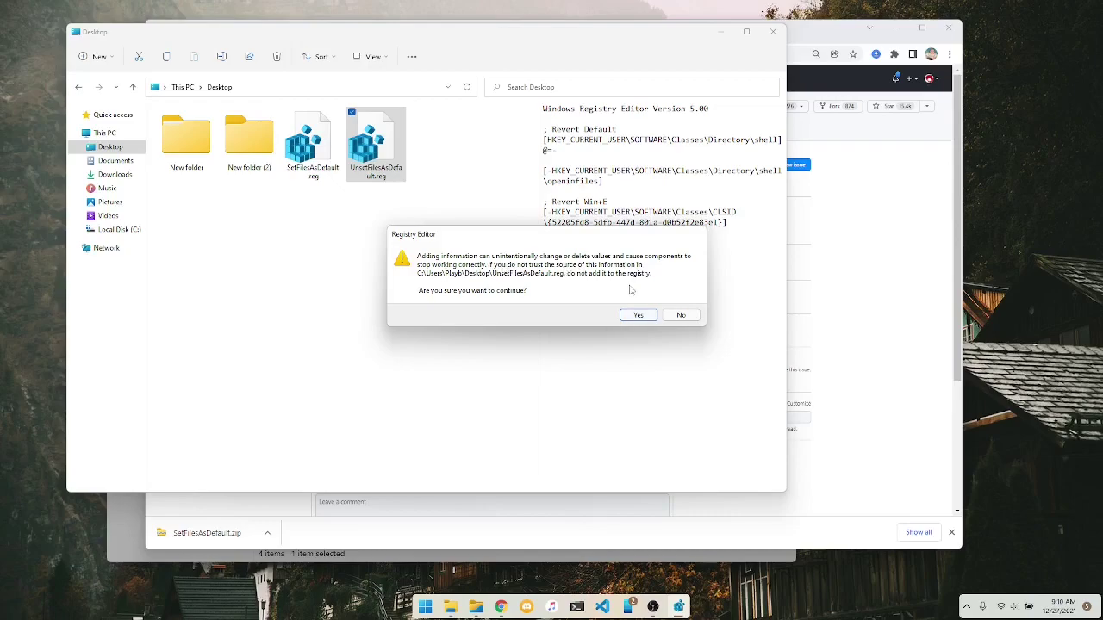
pyautogui.click(637, 315)
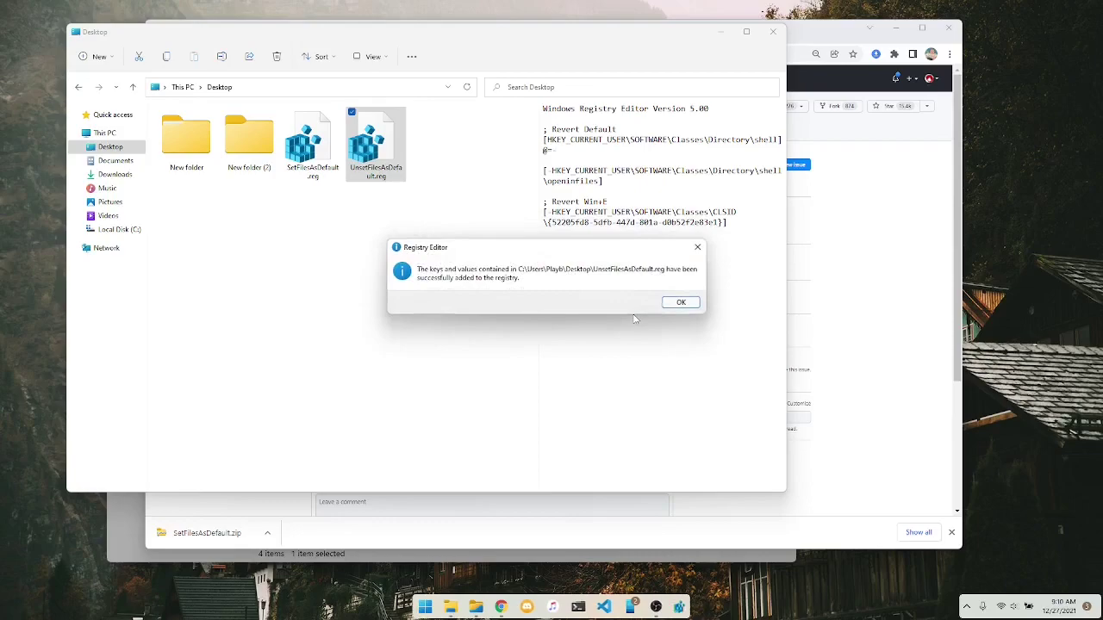
pyautogui.click(681, 303)
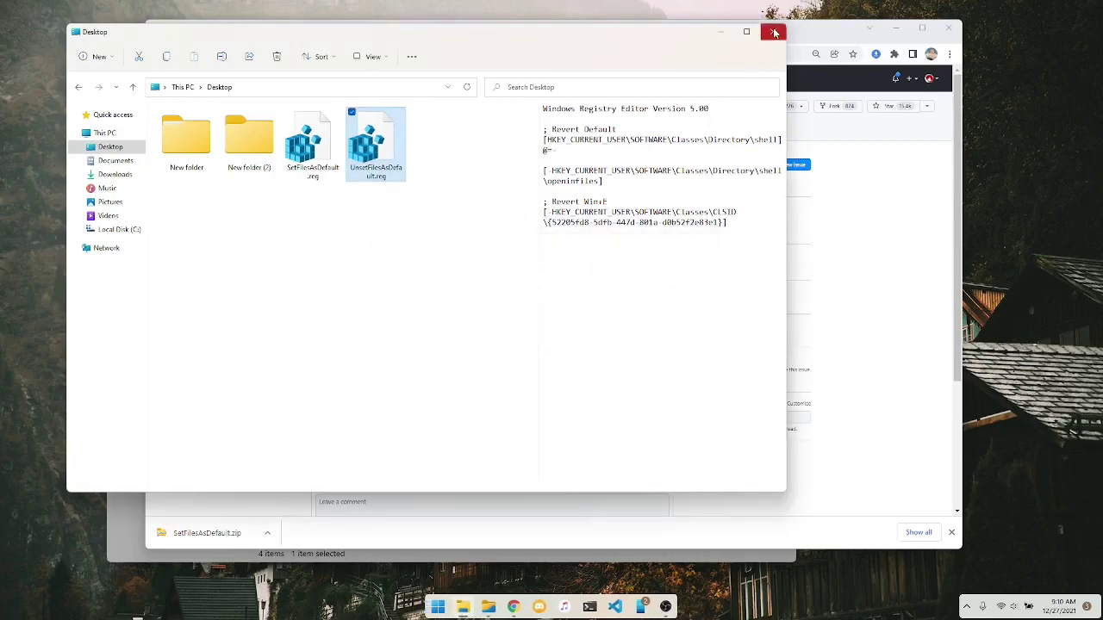
pyautogui.click(801, 34)
# Show desktop icons again, verify New folder (2) opens in File Explorer, then close it
pyautogui.rightClick(70, 290)
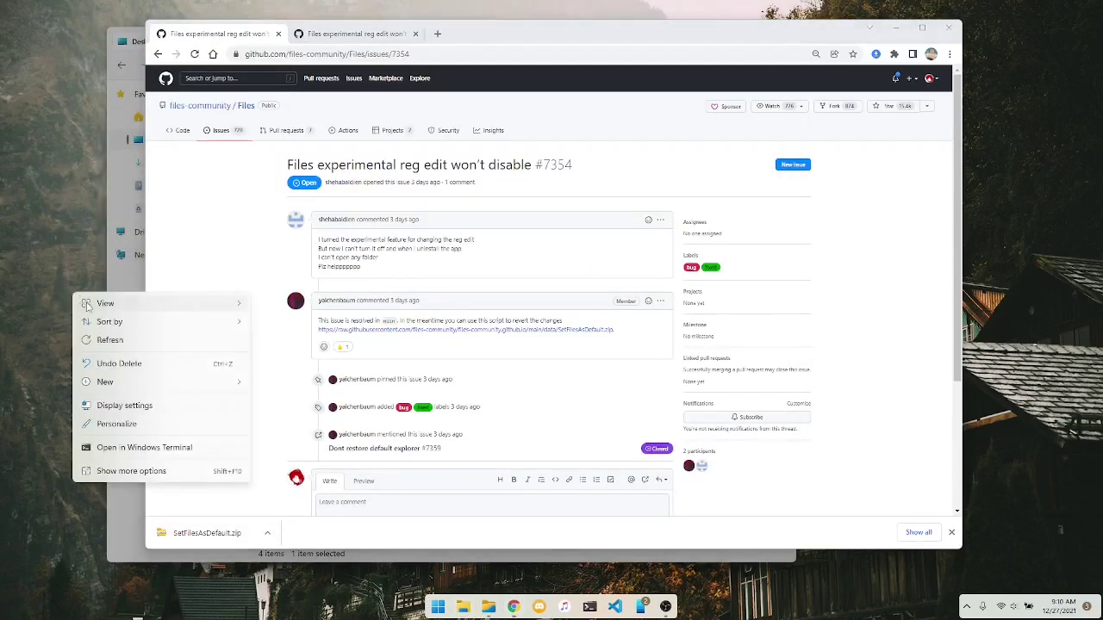
pyautogui.moveTo(88, 305)
pyautogui.click(315, 403)
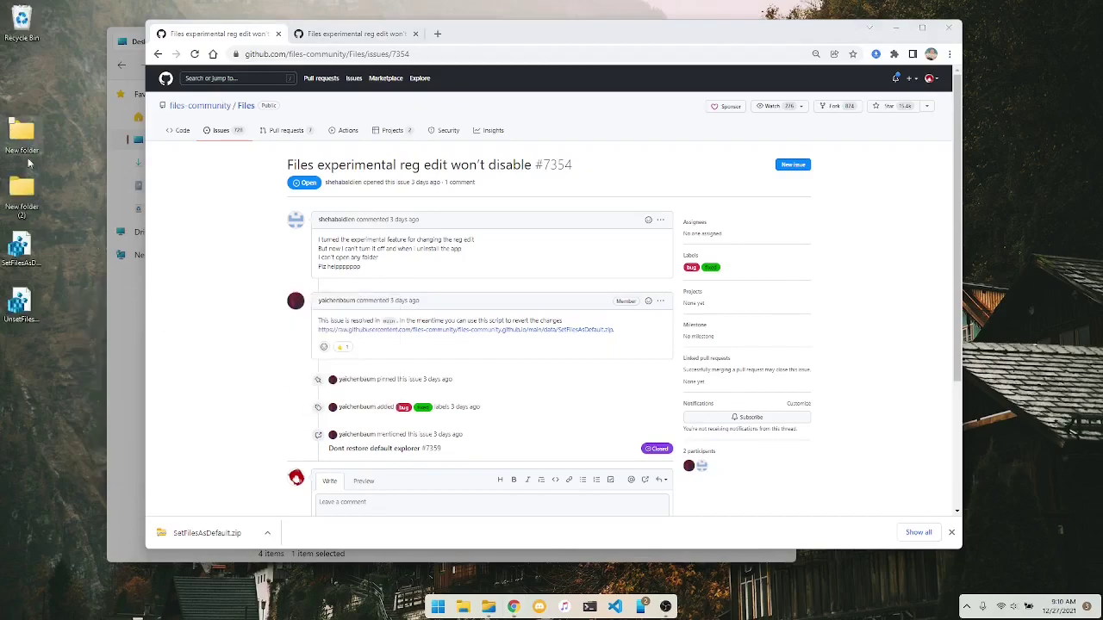
pyautogui.doubleClick(24, 211)
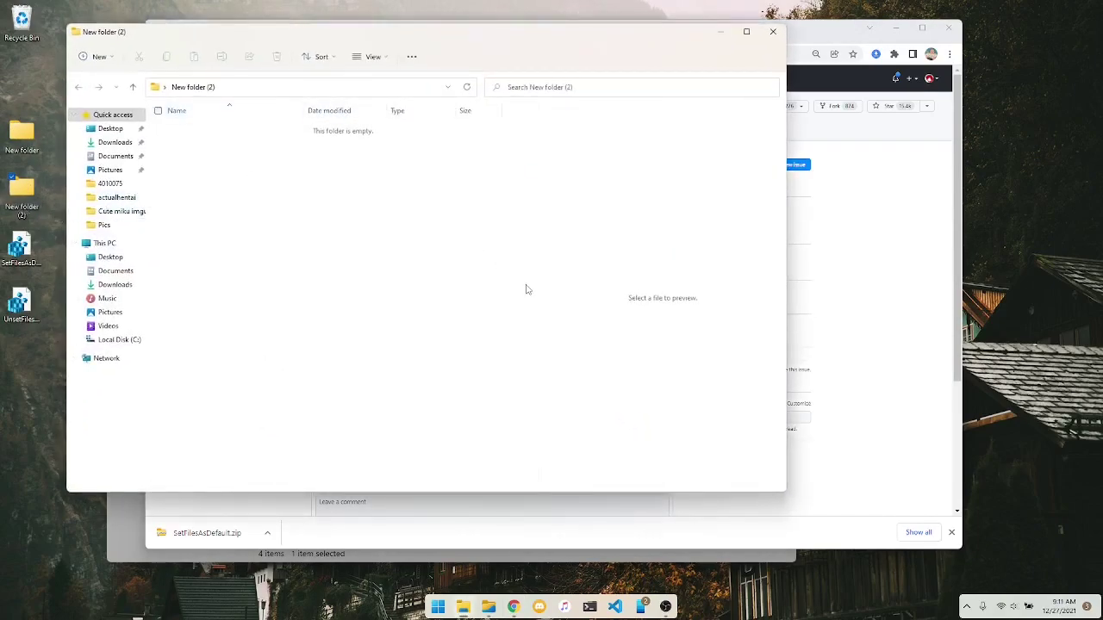
pyautogui.click(775, 34)
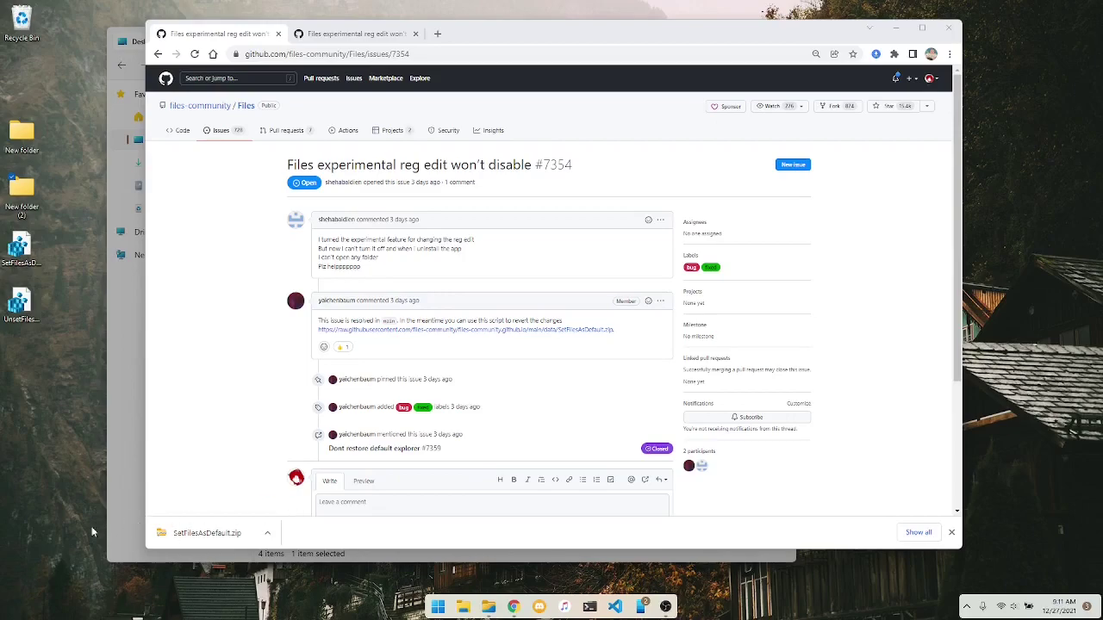
# Close Chrome and the Files Settings dialog, leaving the Desktop listing with both .reg files
pyautogui.click(945, 26)
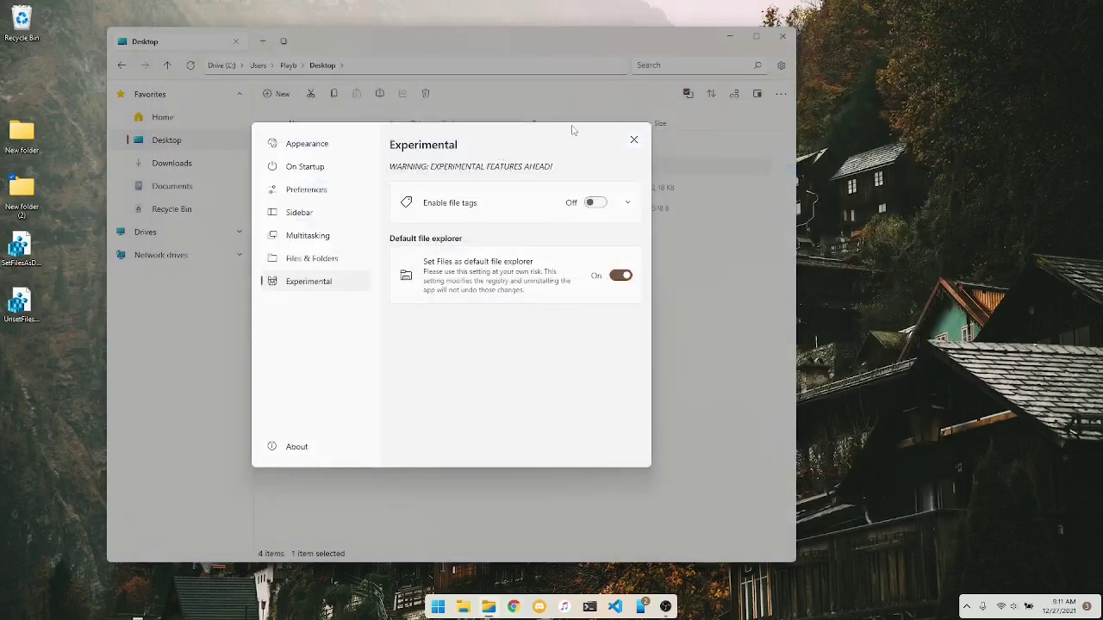
pyautogui.click(633, 140)
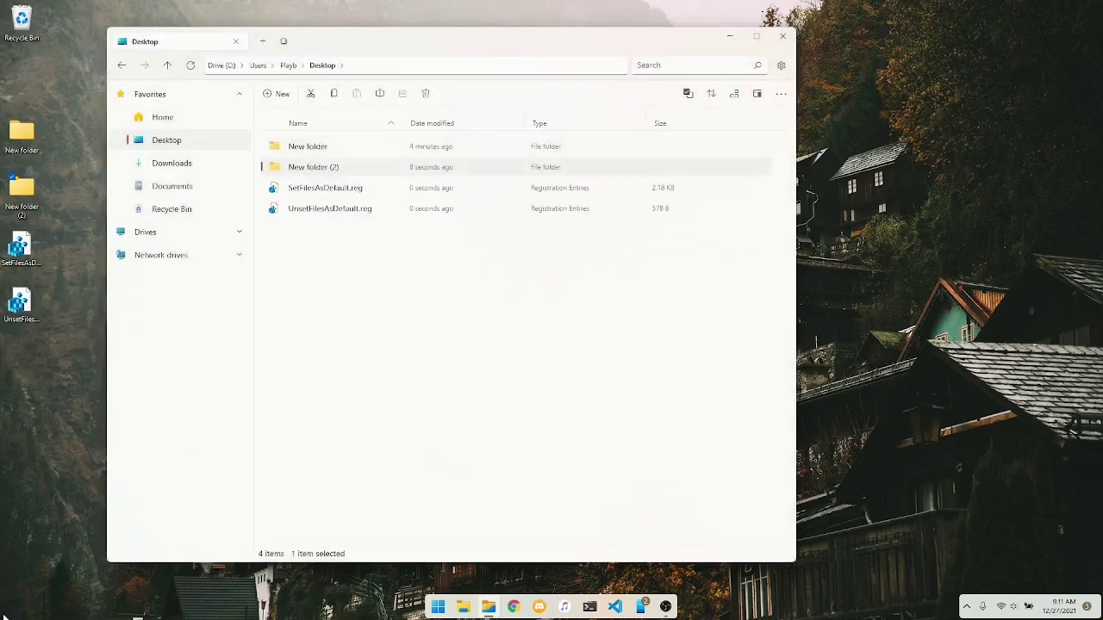